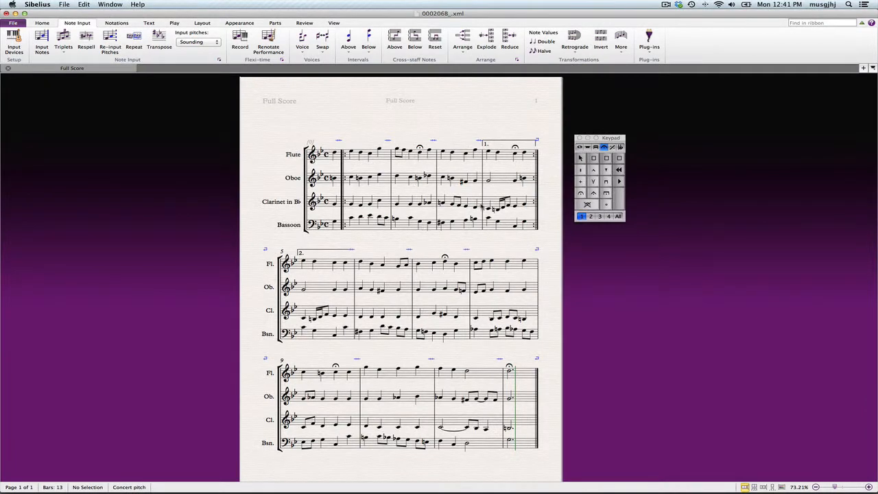
# Add fermatas to the oboe, clarinet and bassoon notes on beat 3 of bar 2
pyautogui.hscroll(2, 434, 195)
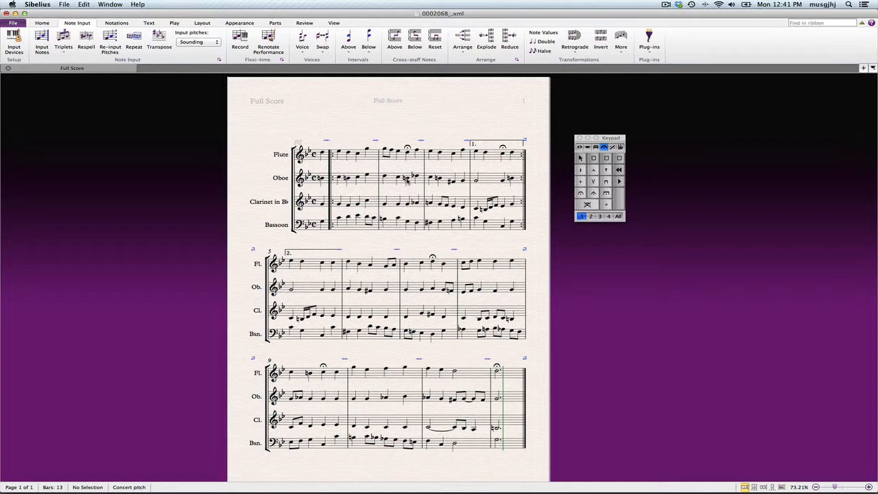
pyautogui.click(407, 178)
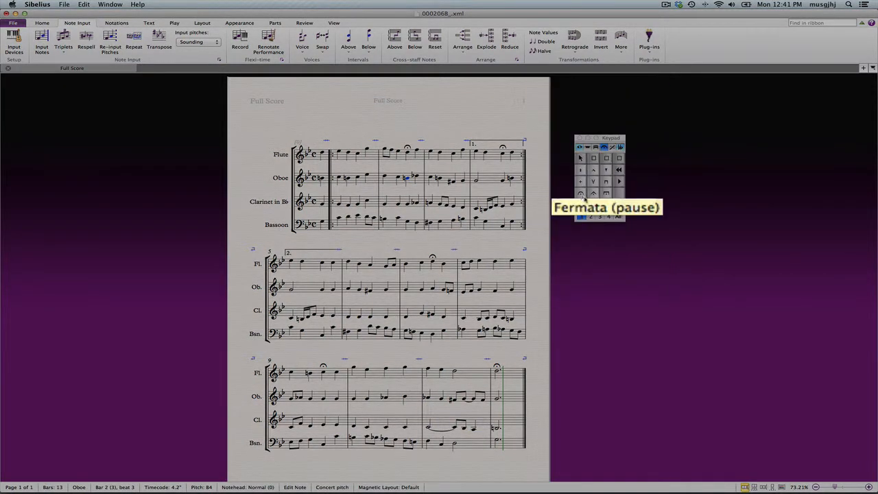
pyautogui.click(580, 195)
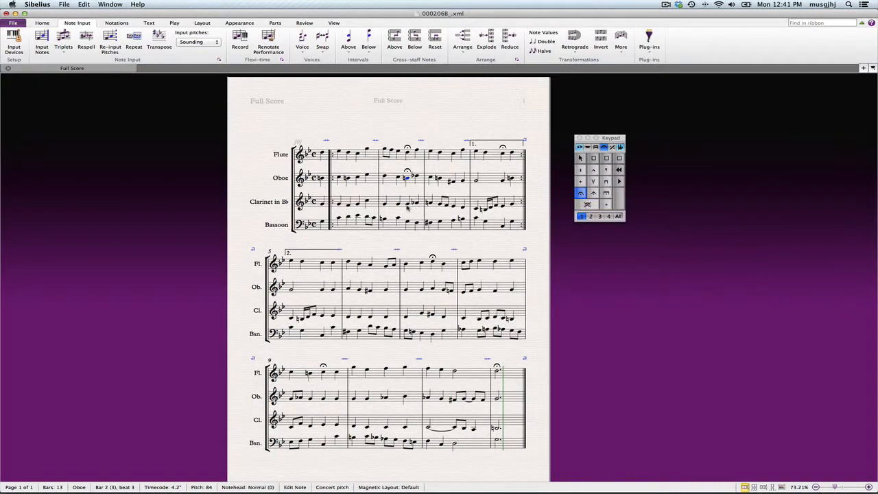
pyautogui.click(407, 203)
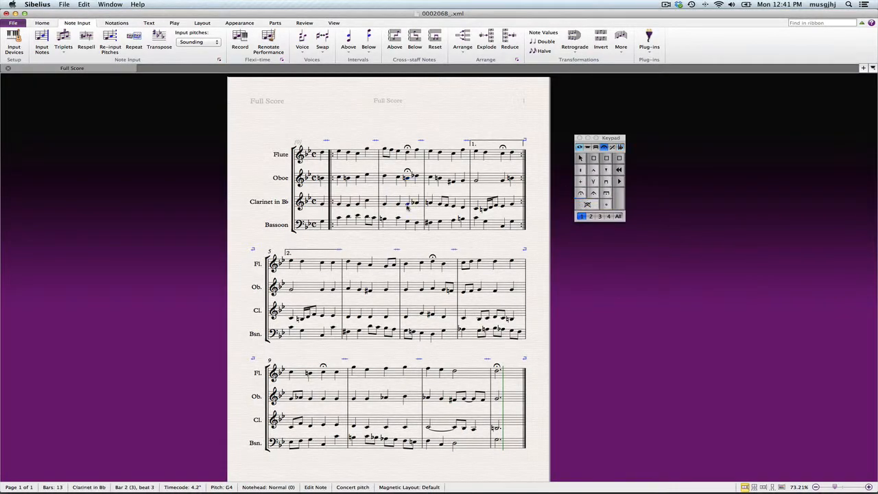
pyautogui.keyDown('shift'); pyautogui.click(410, 223); pyautogui.keyUp('shift')
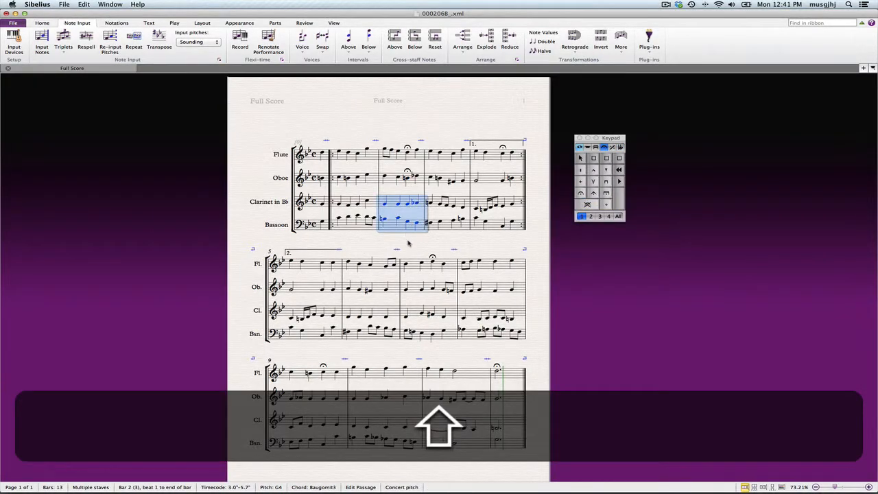
pyautogui.click(408, 243)
pyautogui.click(407, 204)
pyautogui.keyDown('shift'); pyautogui.click(409, 223); pyautogui.keyUp('shift')
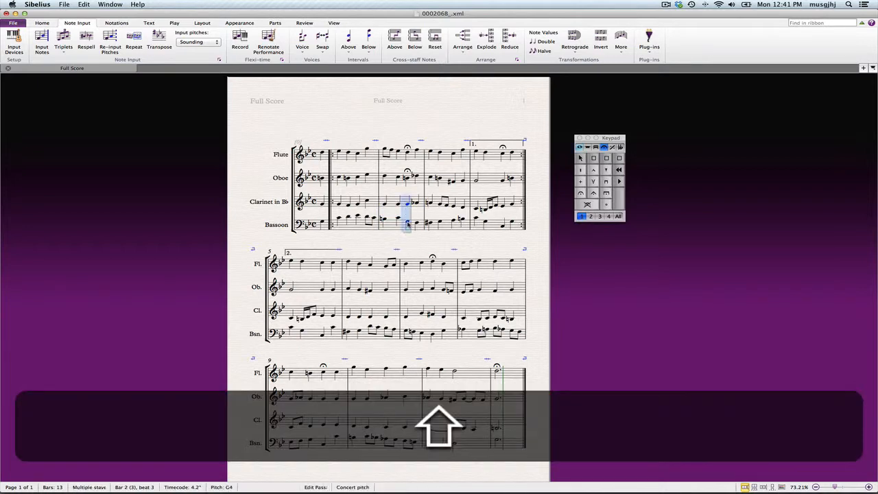
pyautogui.click(581, 194)
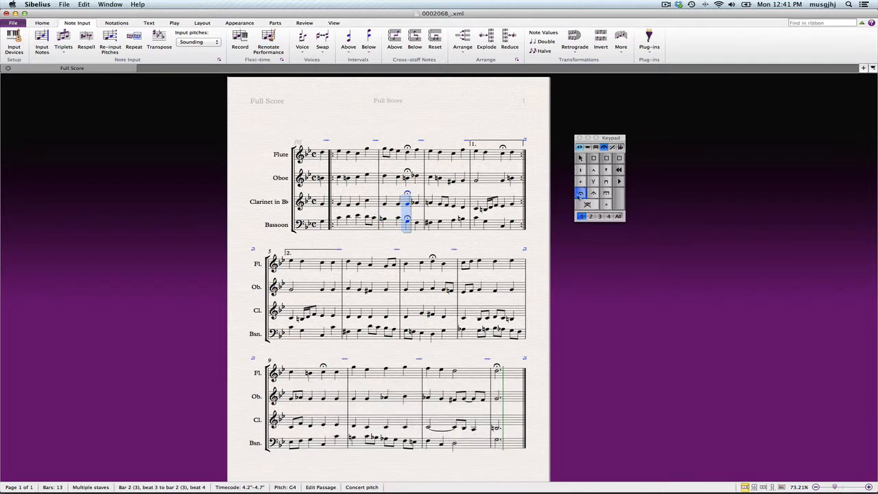
# Add fermatas to the oboe, clarinet and bassoon notes on beat 3 of bar 4
pyautogui.click(502, 179)
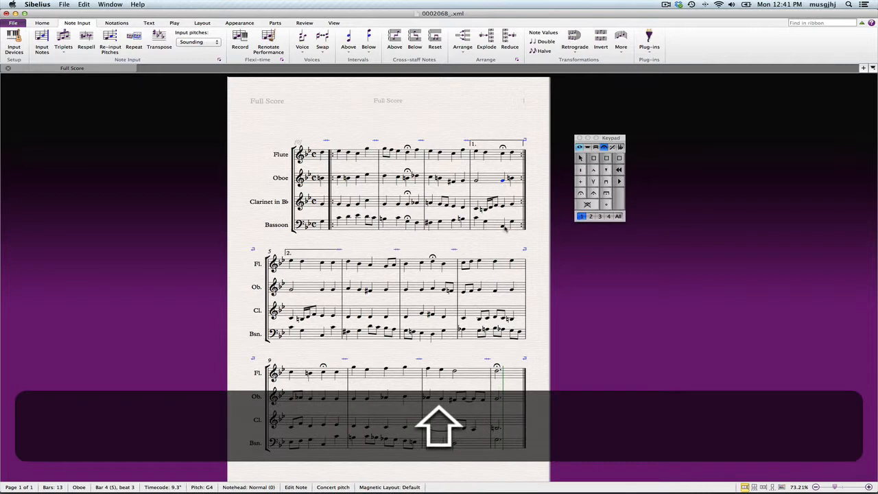
pyautogui.keyDown('shift'); pyautogui.click(504, 226); pyautogui.keyUp('shift')
pyautogui.click(580, 194)
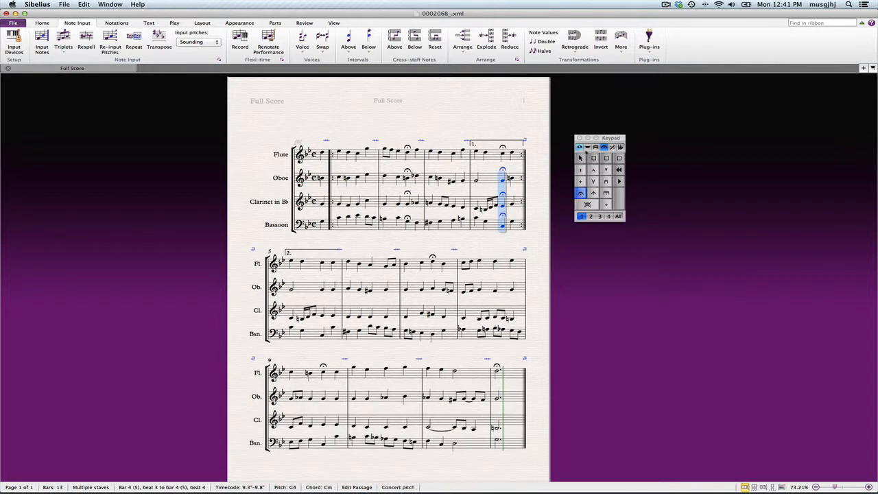
# Add staccatos to all four instruments' notes on beat 2 of bar 1
pyautogui.click(580, 148)
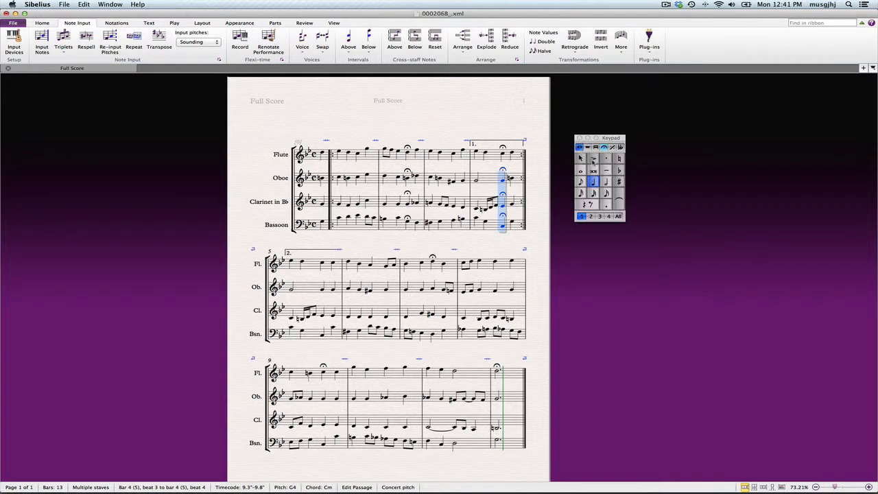
pyautogui.click(348, 153)
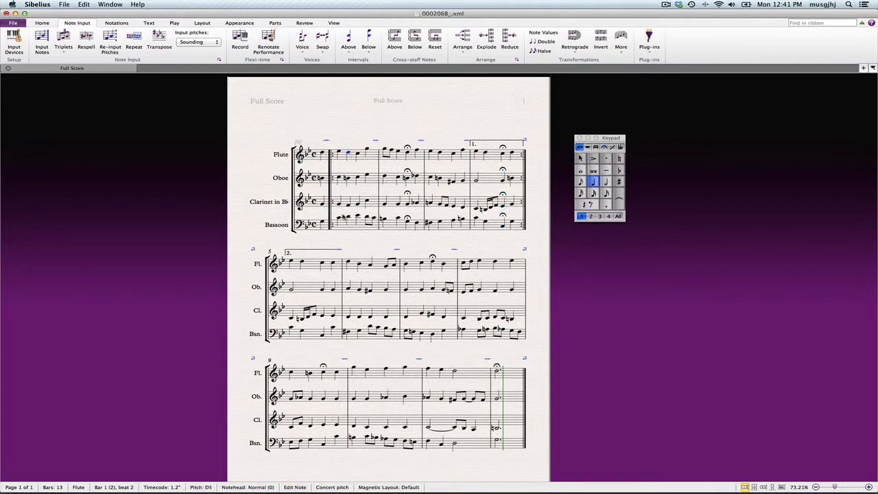
pyautogui.keyDown('shift'); pyautogui.click(348, 219); pyautogui.keyUp('shift')
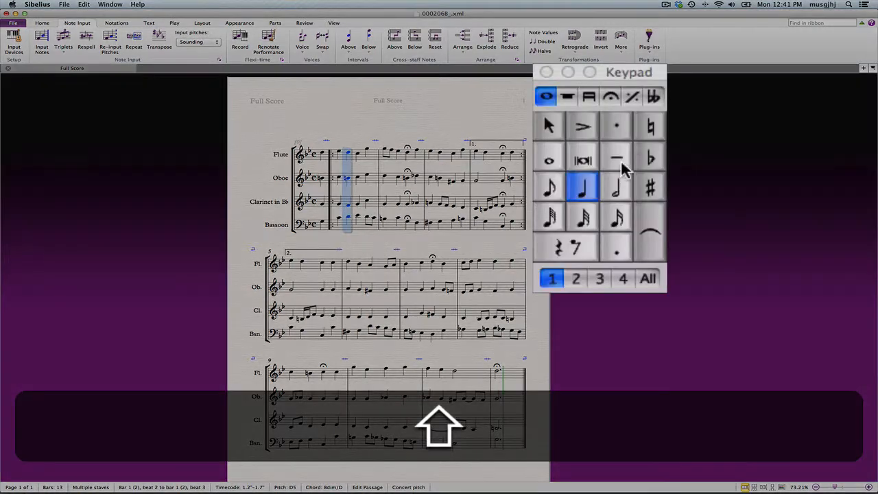
pyautogui.click(606, 158)
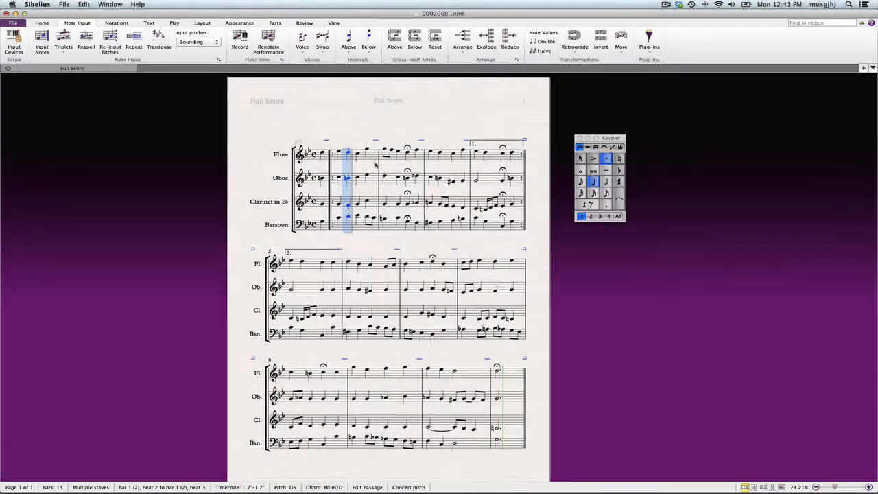
# Add staccatos to the flute, oboe and clarinet notes on beat 4 of bar 1
pyautogui.click(367, 149)
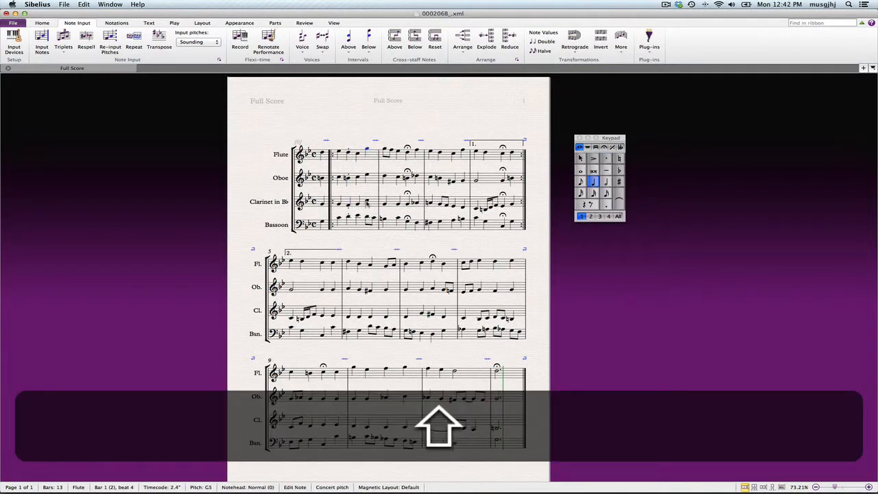
pyautogui.keyDown('shift'); pyautogui.click(367, 201); pyautogui.keyUp('shift')
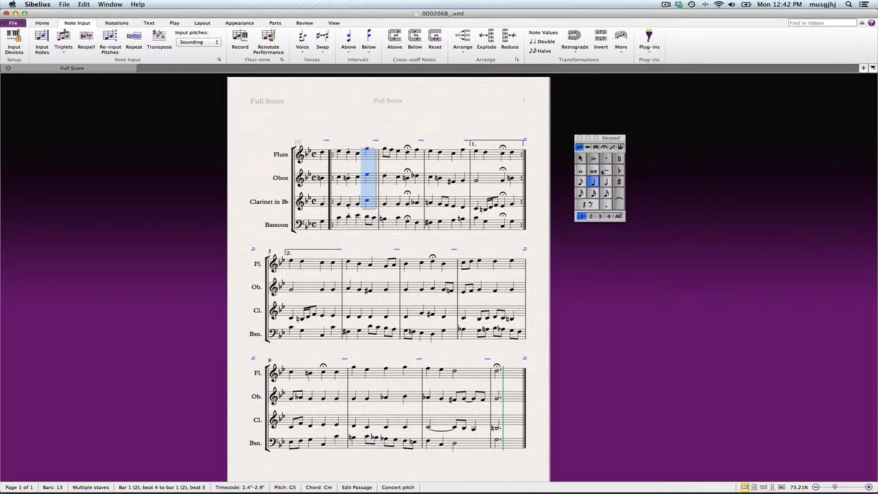
pyautogui.press('Escape')
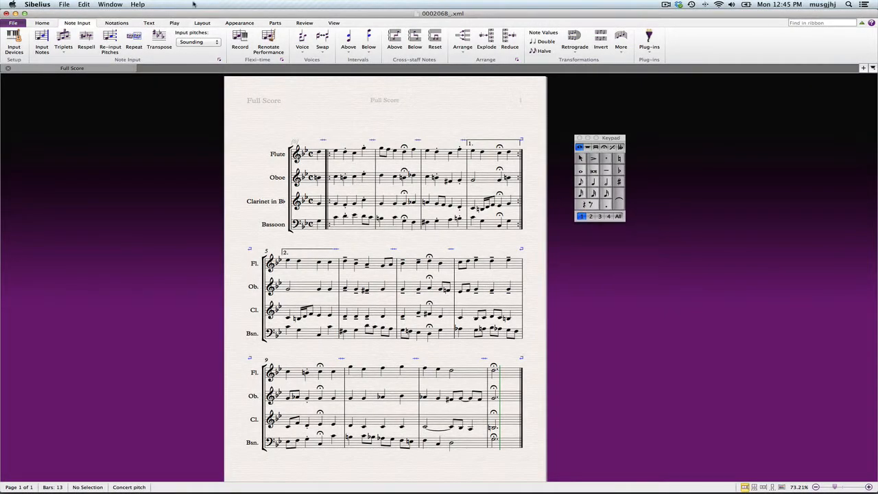
pyautogui.click(148, 24)
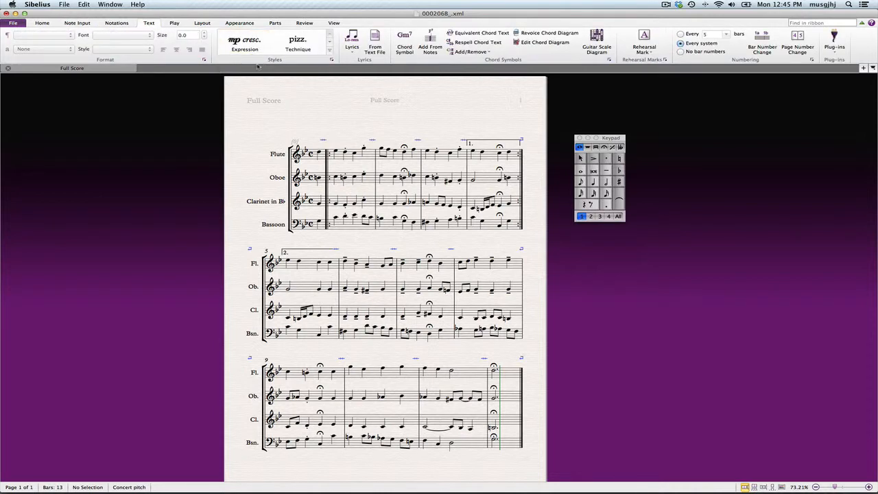
pyautogui.press('shift')
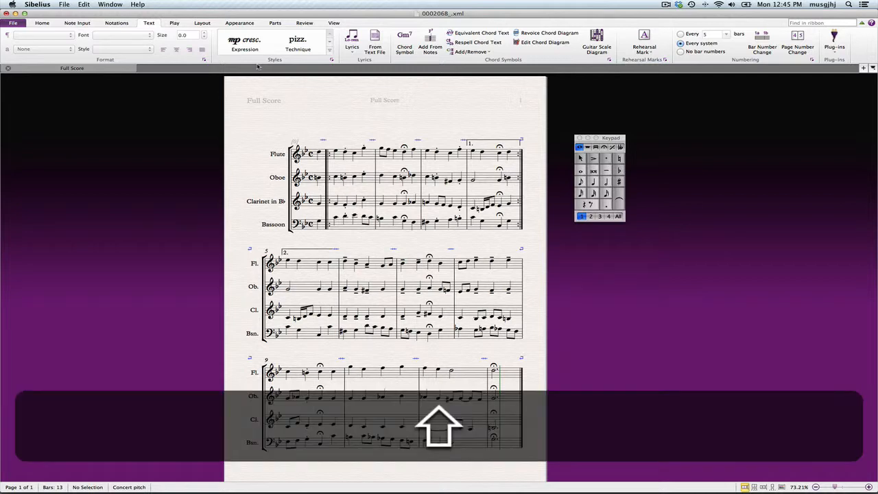
pyautogui.hotkey('shift', 'e')
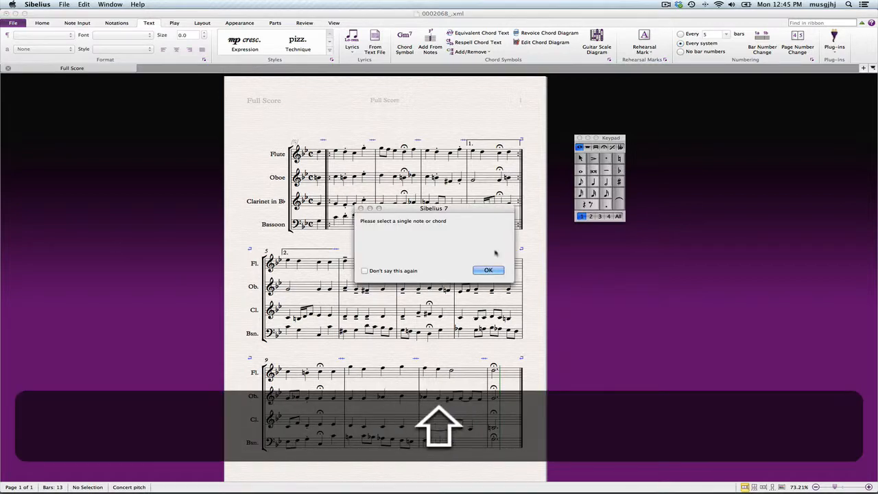
pyautogui.click(487, 271)
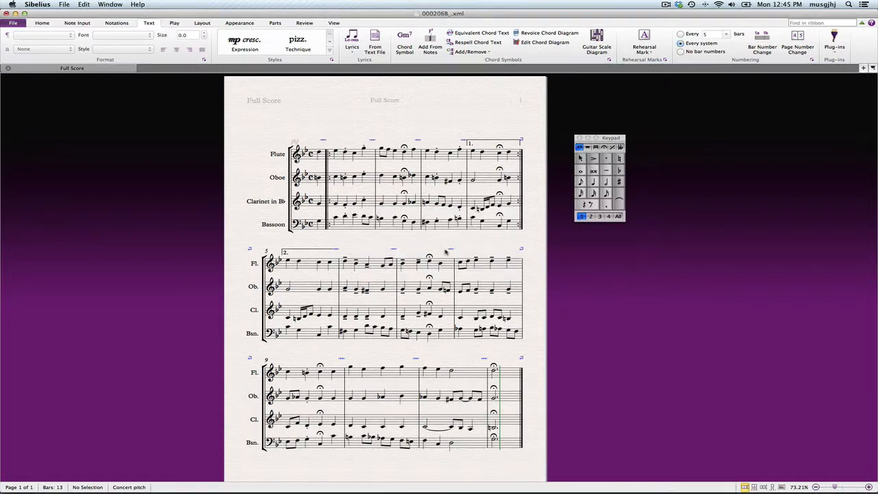
# Add the expression mp below the flute's first note in the pickup bar
pyautogui.click(319, 155)
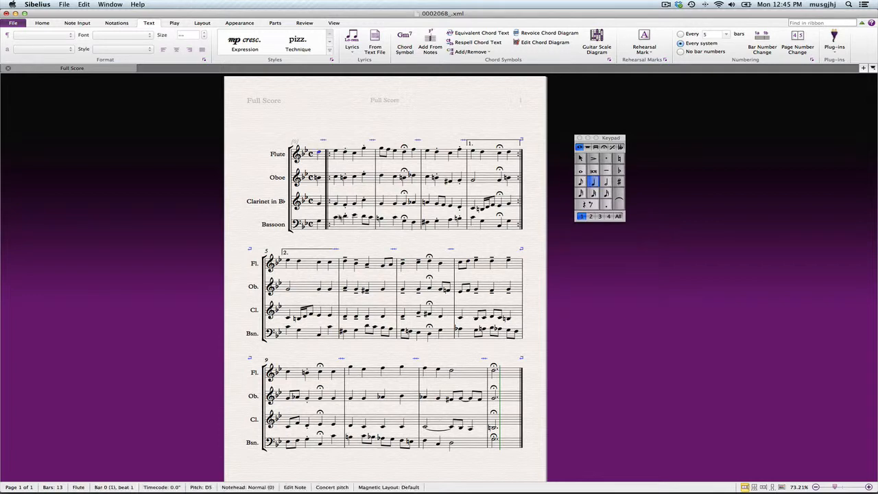
pyautogui.hotkey('shift', 'e')
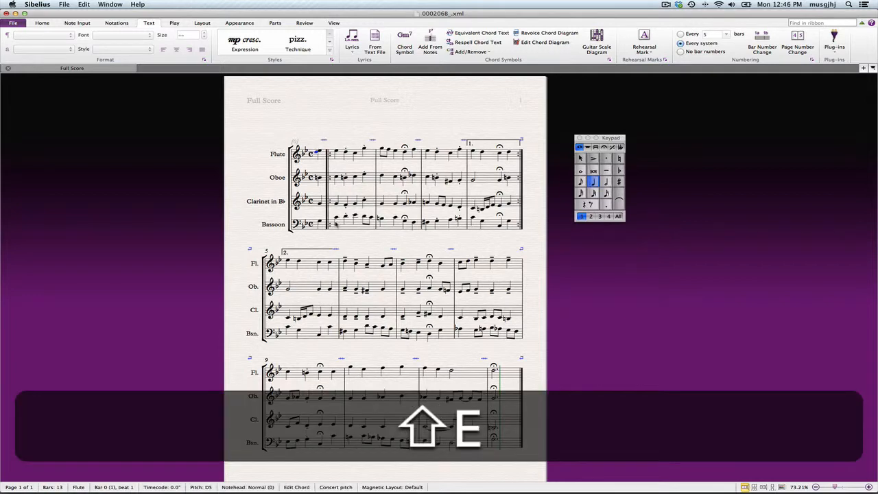
pyautogui.press('shift+super+z')
pyautogui.press('super+z')
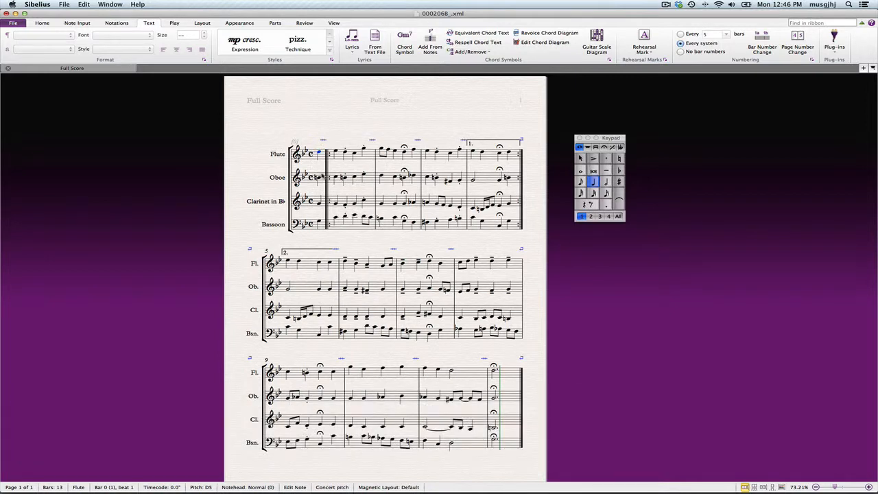
pyautogui.press('super')
pyautogui.press('super+e')
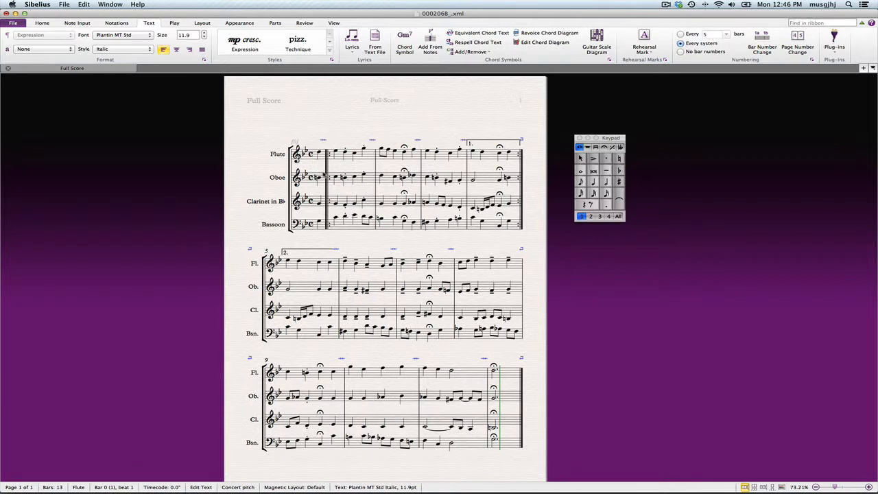
pyautogui.write('mp')
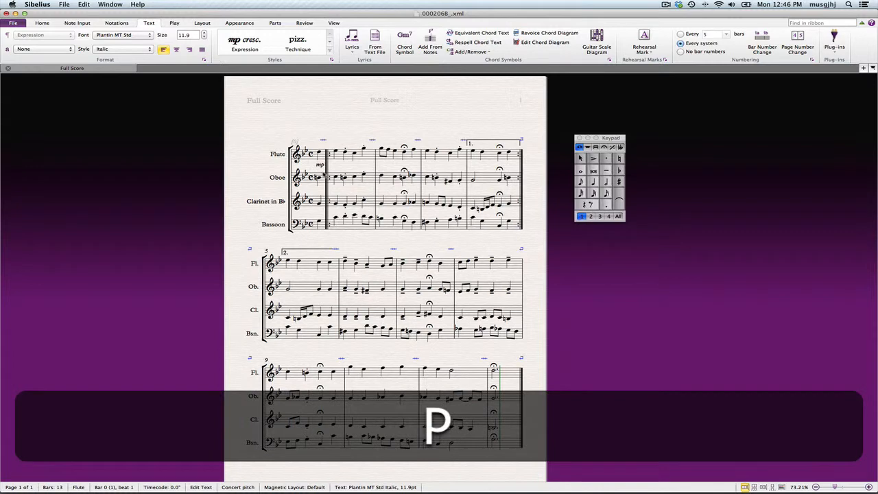
pyautogui.press('Escape')
pyautogui.press('Escape')
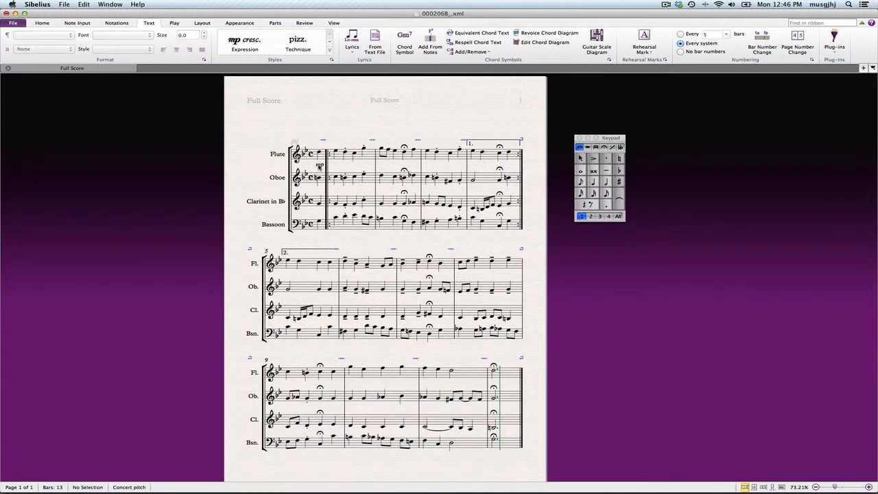
# Copy the mp marking to the oboe, clarinet and bassoon at the start of the pickup bar
pyautogui.click(319, 166)
pyautogui.press('alt')
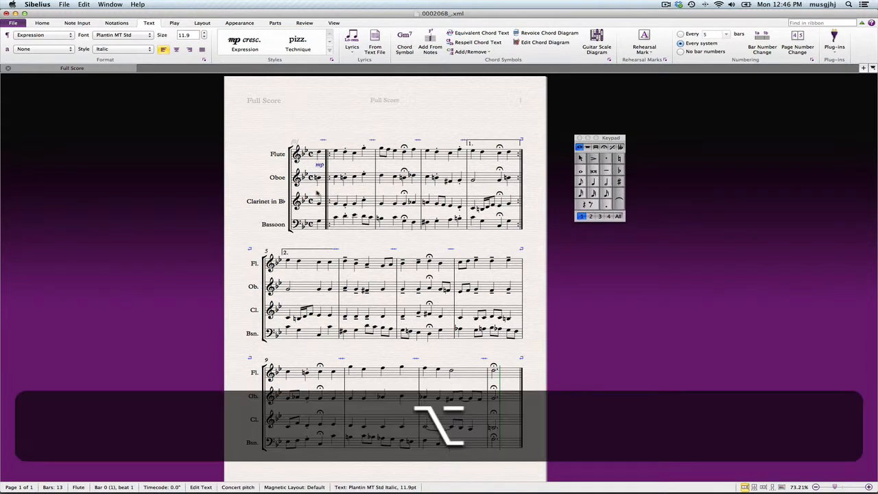
pyautogui.keyDown('alt'); pyautogui.click(319, 190); pyautogui.keyUp('alt')
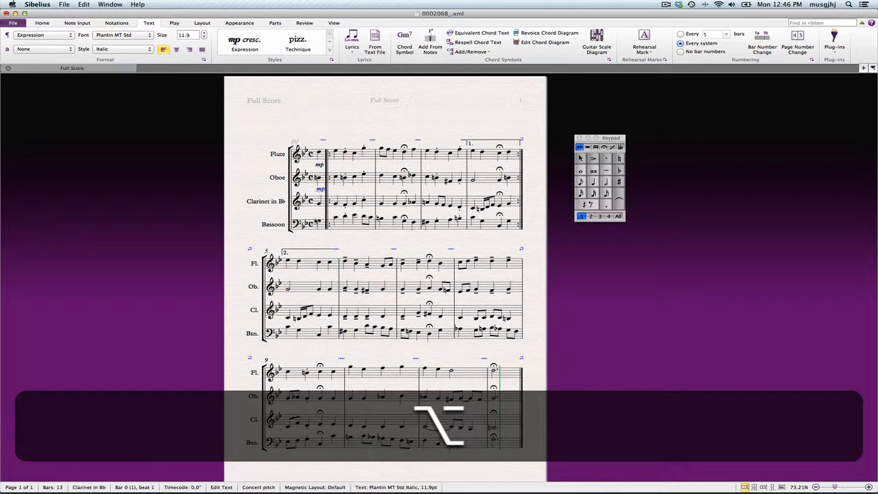
pyautogui.keyDown('alt'); pyautogui.click(318, 212); pyautogui.keyUp('alt')
pyautogui.keyDown('alt'); pyautogui.click(317, 237); pyautogui.keyUp('alt')
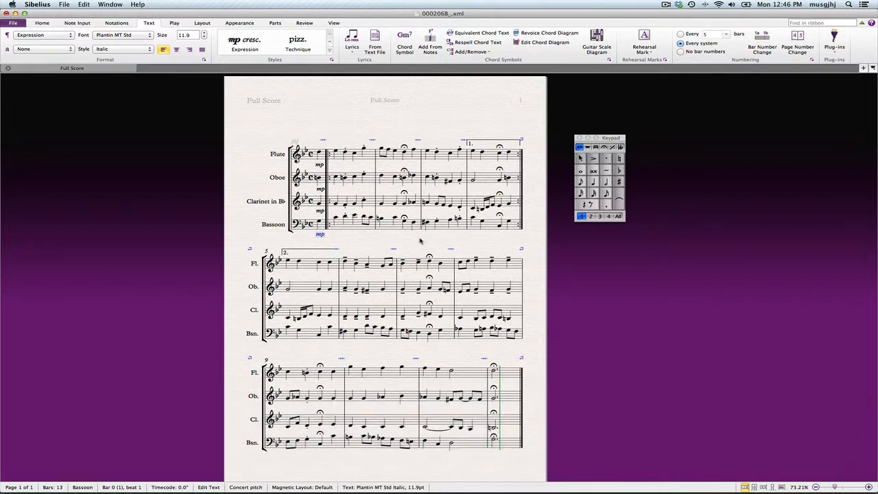
# Add the expression p below the flute's first note in bar 6
pyautogui.click(345, 262)
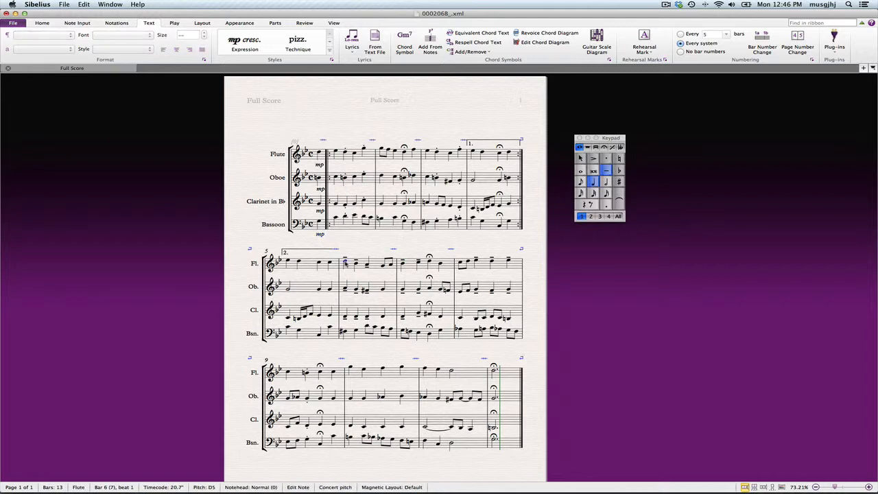
pyautogui.press('super+e')
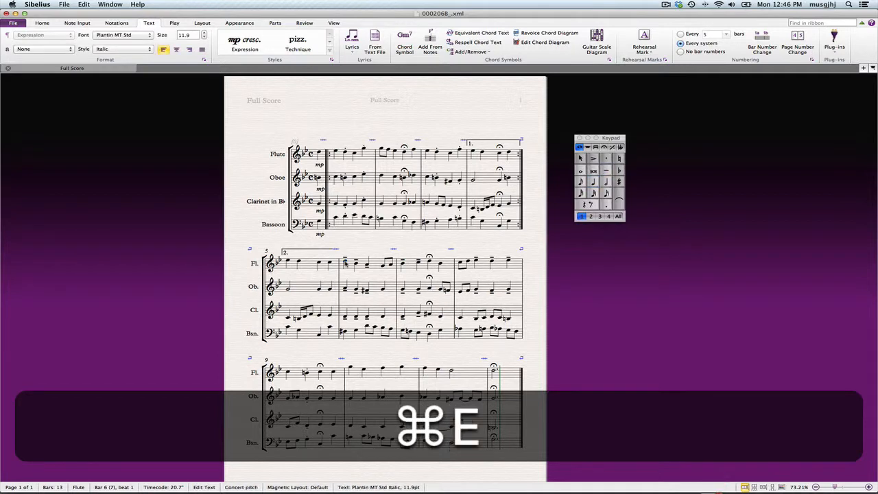
pyautogui.write('p')
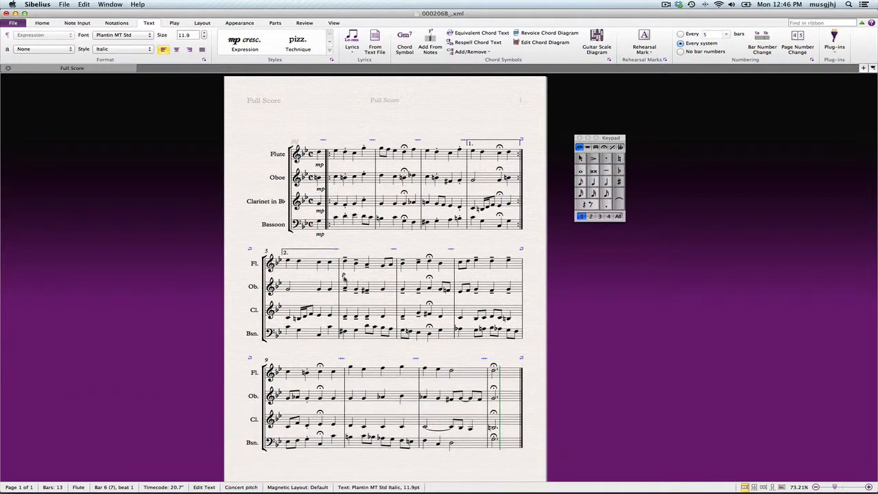
pyautogui.click(344, 299)
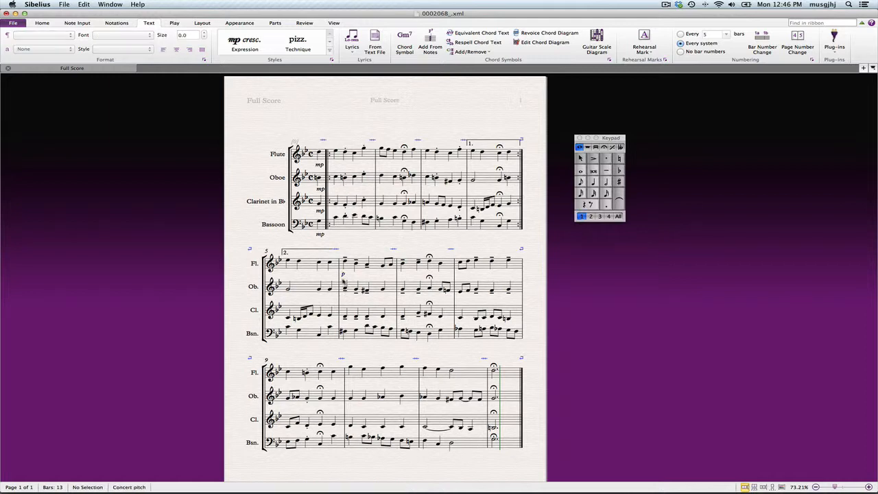
# Copy the p marking to the lower staves at the start of bar 6
pyautogui.click(343, 275)
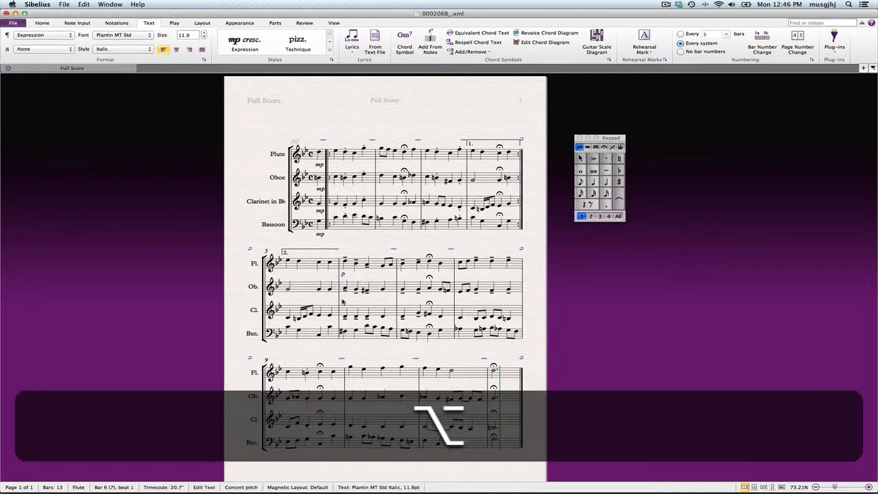
pyautogui.keyDown('alt'); pyautogui.click(343, 302); pyautogui.keyUp('alt')
pyautogui.keyDown('alt'); pyautogui.click(343, 323); pyautogui.keyUp('alt')
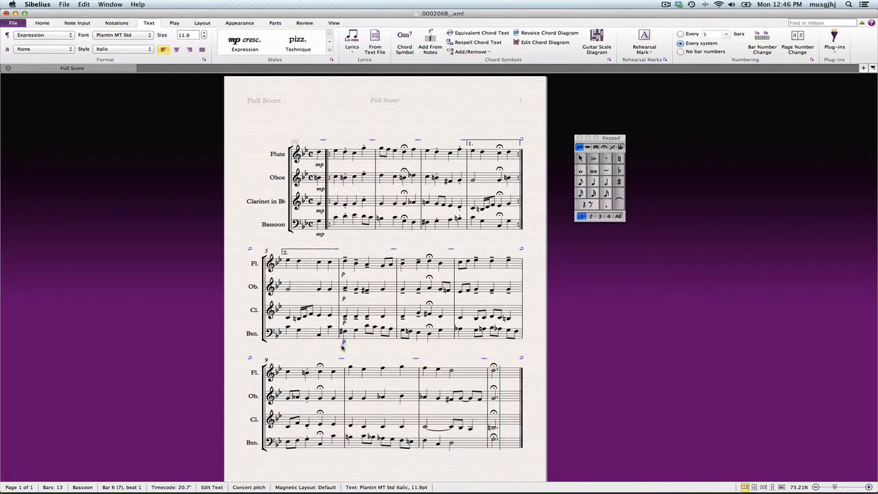
# Add the expression p below the flute's final fermata note in bar 12
pyautogui.click(371, 350)
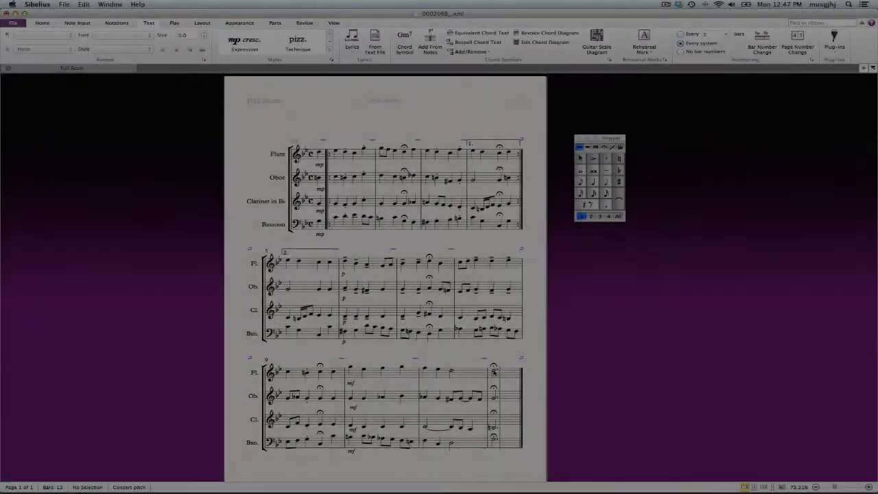
pyautogui.click(494, 372)
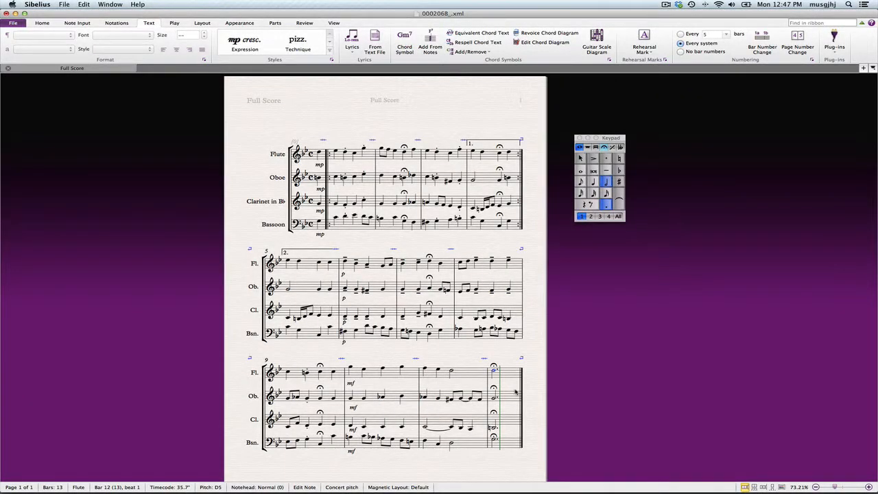
pyautogui.press('super+e')
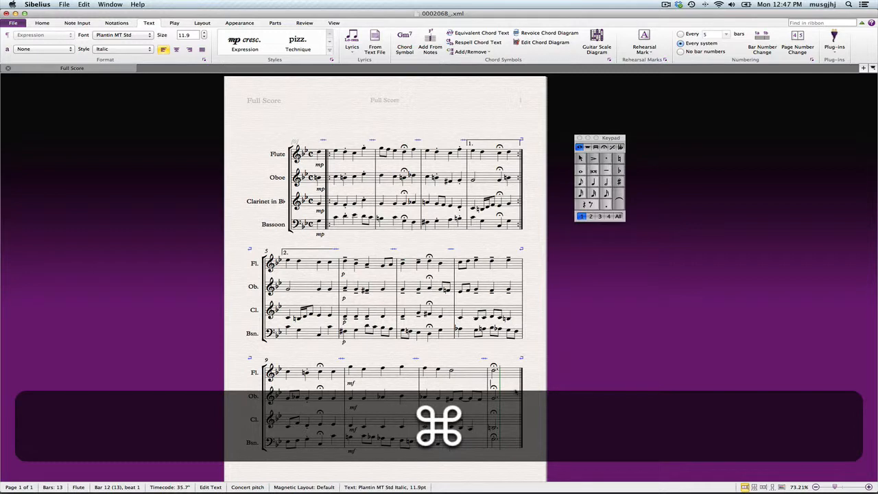
pyautogui.write('p')
pyautogui.click(491, 384)
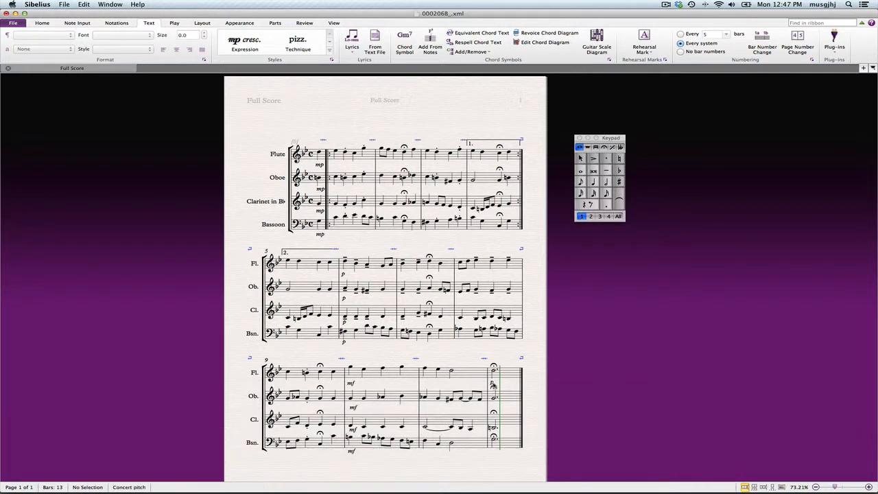
# Copy the p marking to the final notes of the oboe, clarinet and bassoon in bar 12
pyautogui.click(492, 384)
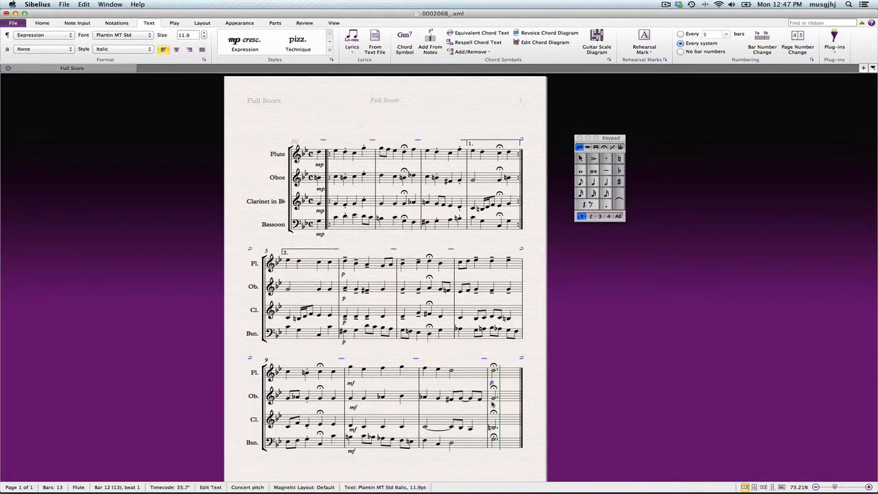
pyautogui.keyDown('alt'); pyautogui.click(493, 406); pyautogui.keyUp('alt')
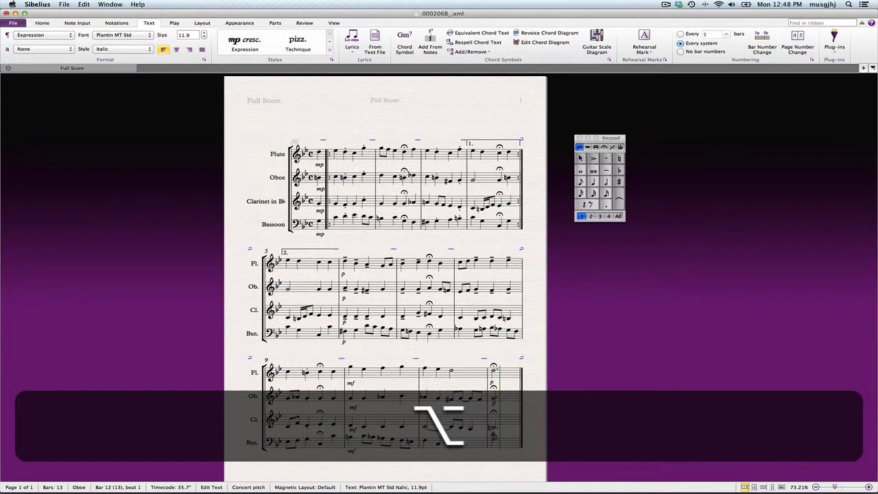
pyautogui.keyDown('alt'); pyautogui.click(492, 428); pyautogui.keyUp('alt')
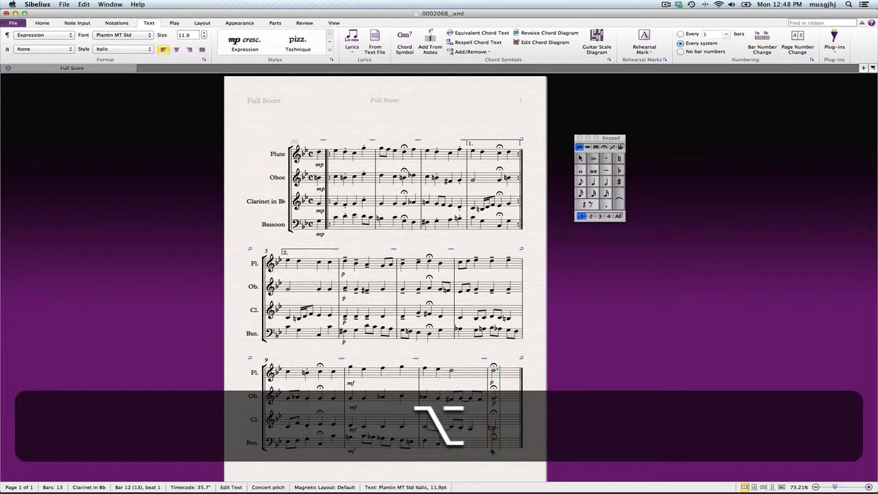
pyautogui.keyDown('alt'); pyautogui.click(492, 450); pyautogui.keyUp('alt')
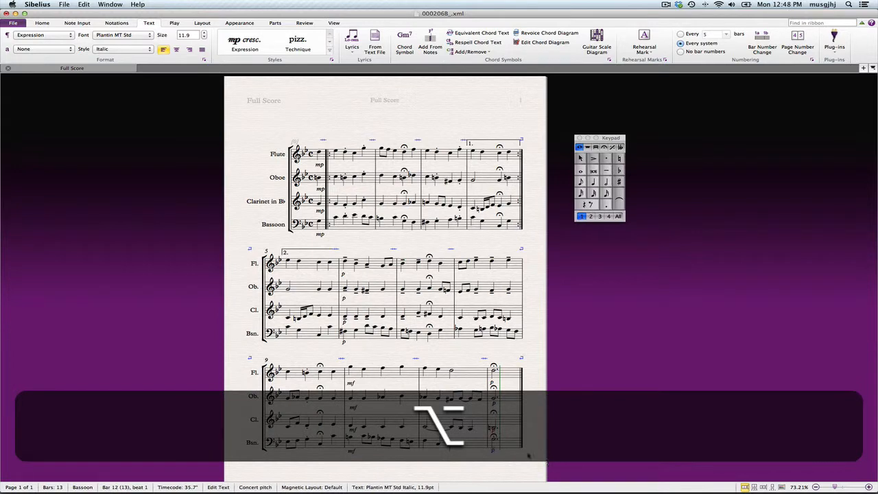
# Examine the phrasing of bar 11 across the bassoon, clarinet and oboe staves
pyautogui.click(469, 450)
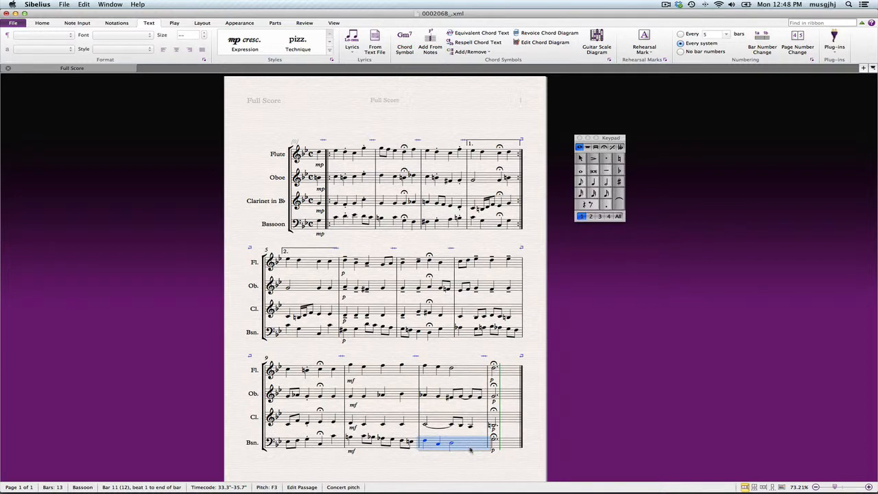
pyautogui.moveTo(470, 449)
pyautogui.mouseDown()
pyautogui.moveTo(470, 468)
pyautogui.moveTo(470, 449)
pyautogui.mouseUp()
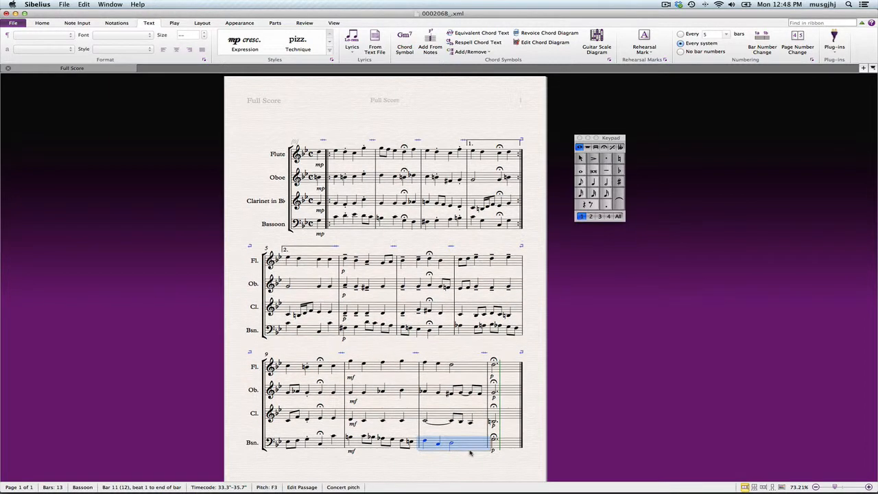
pyautogui.click(480, 416)
pyautogui.moveTo(480, 417); pyautogui.dragTo(480, 417)
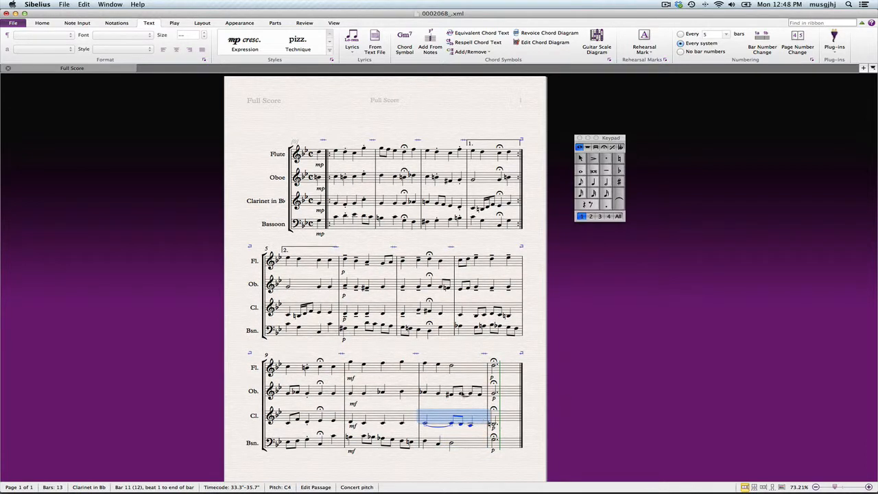
pyautogui.click(467, 393)
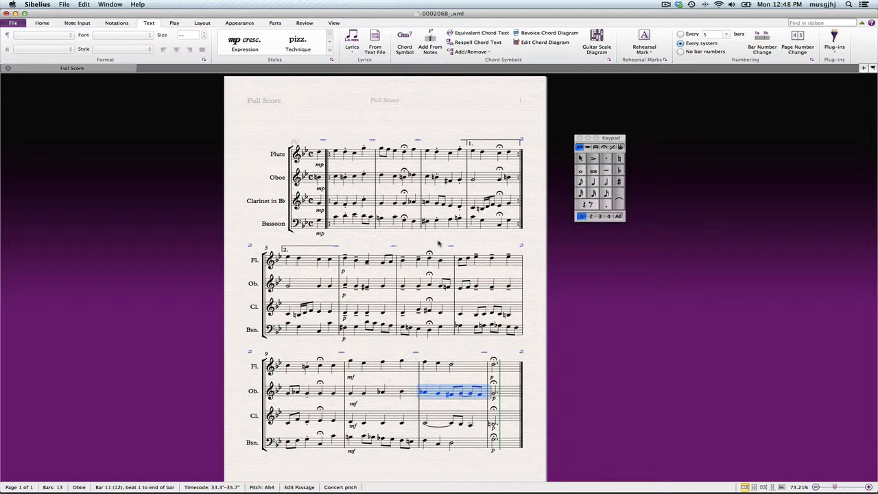
pyautogui.scroll(1, 439, 244)
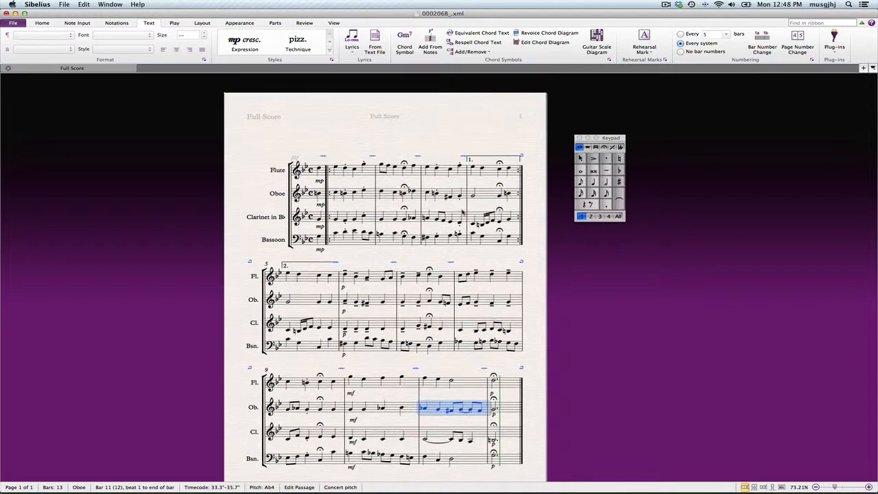
pyautogui.click(117, 23)
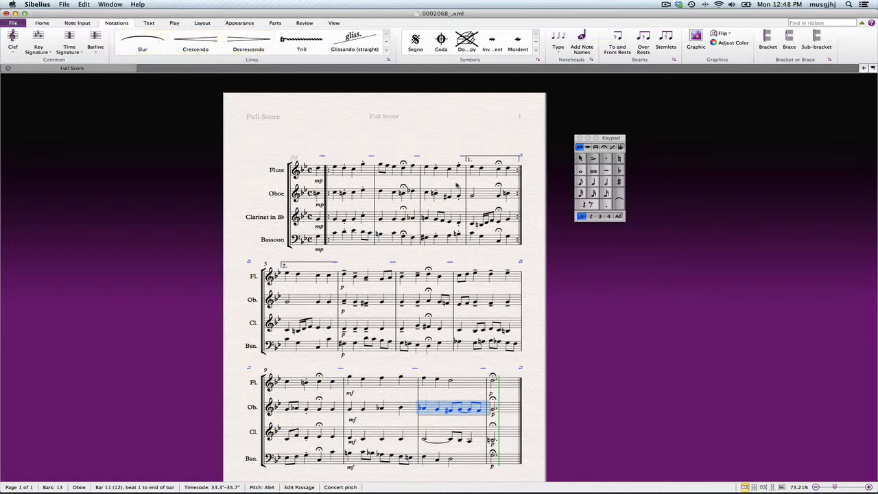
pyautogui.hscroll(1, 456, 195)
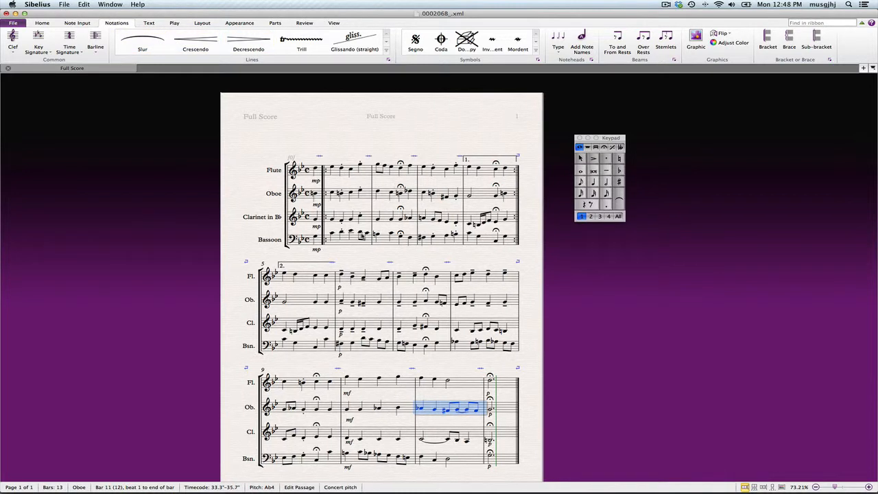
# Add slurs over the bassoon's notes from beat 4 of bar 1 and the flute's first notes in bar 2
pyautogui.click(360, 234)
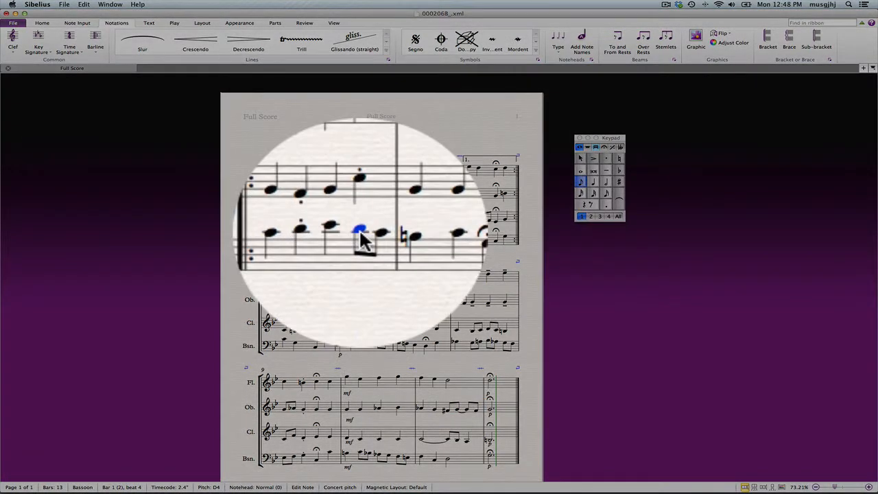
pyautogui.press('s')
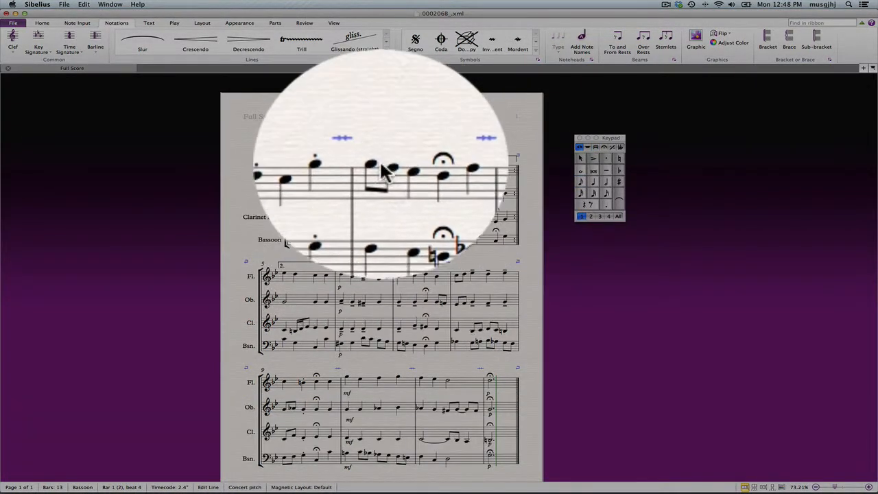
pyautogui.click(381, 166)
pyautogui.press('s')
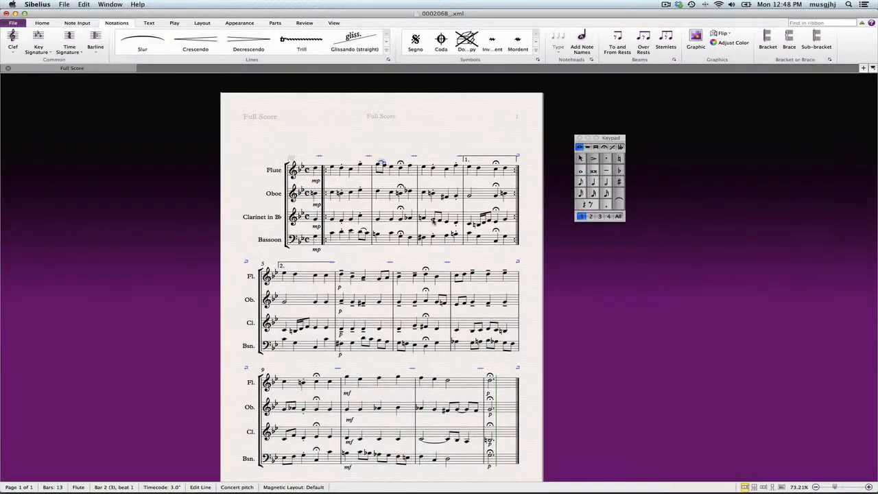
# Add slurs over the clarinet's notes in bar 3 and bar 4
pyautogui.click(433, 221)
pyautogui.press('s')
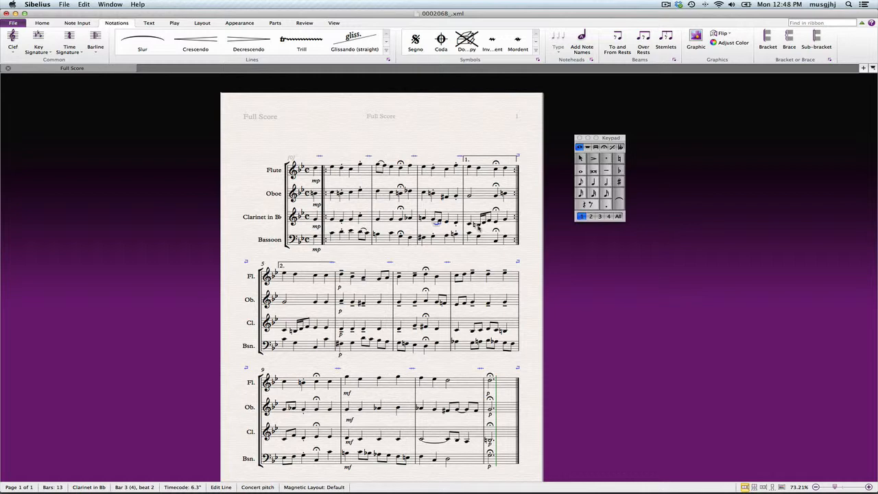
pyautogui.click(478, 225)
pyautogui.press('s')
# Add a slur over the clarinet's sixteenth-note group at the end of bar 4
pyautogui.click(237, 24)
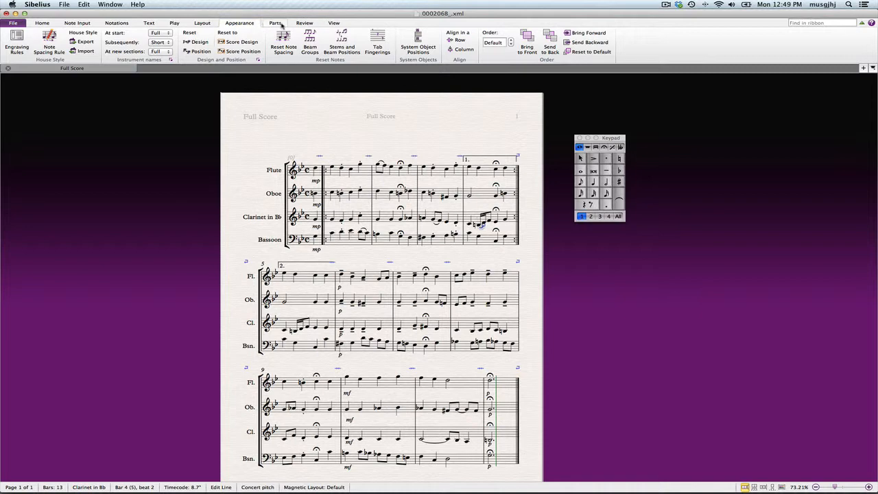
pyautogui.click(333, 24)
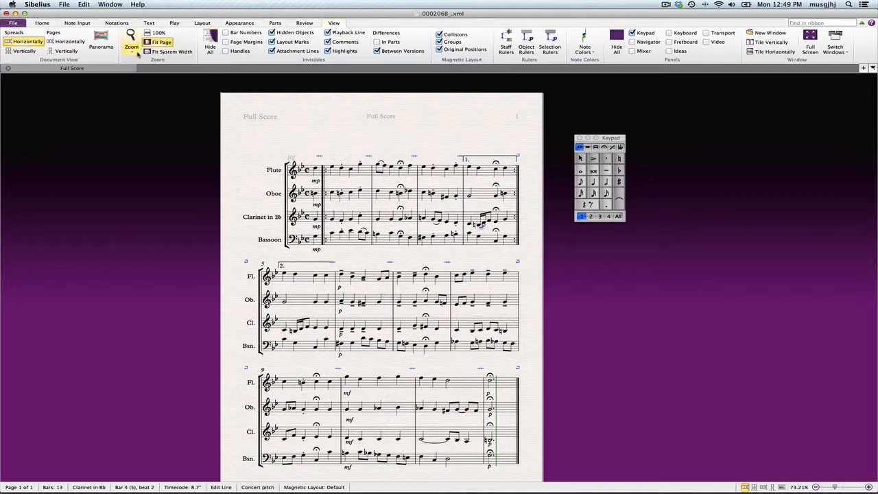
pyautogui.click(157, 33)
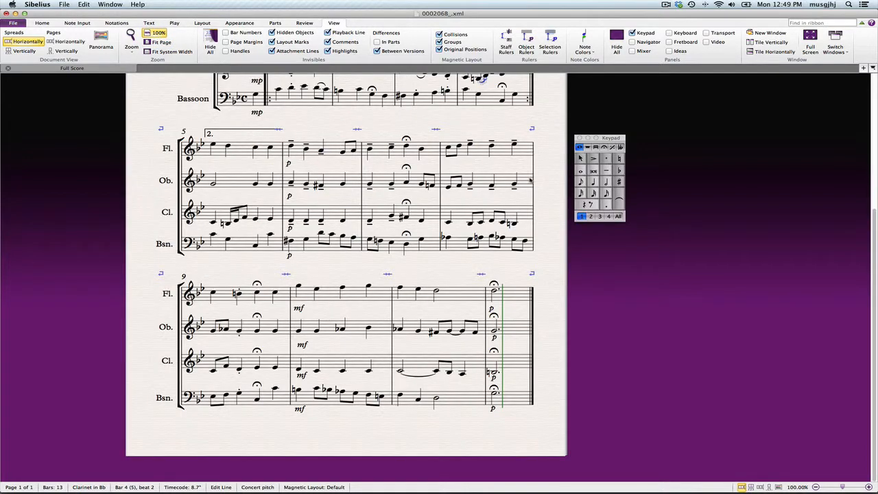
pyautogui.scroll(3, 529, 180)
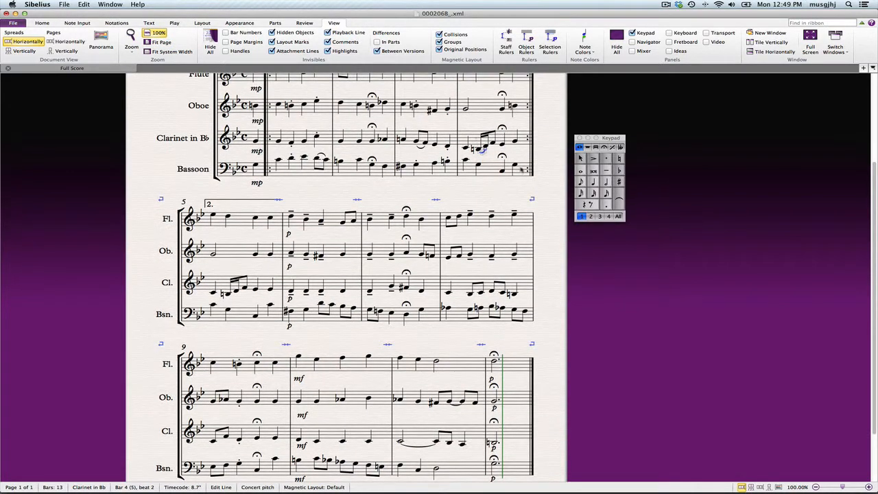
pyautogui.click(484, 149)
pyautogui.press('s')
pyautogui.scroll(-2, 415, 336)
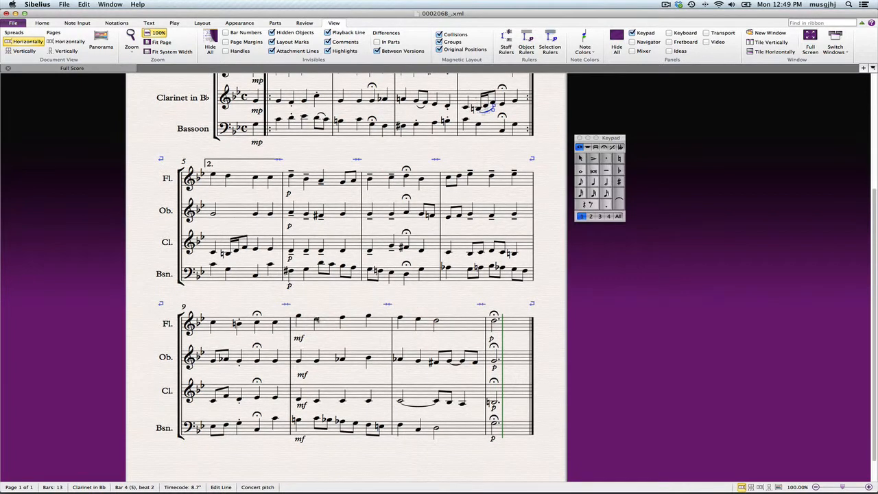
# Add a slur in the flute from the first note of bar 11 extended to the final note of bar 12
pyautogui.click(401, 319)
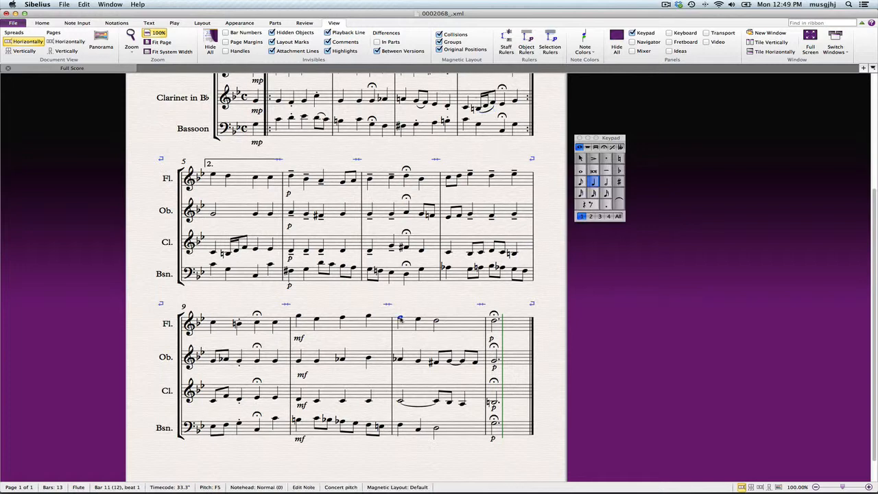
pyautogui.press('s')
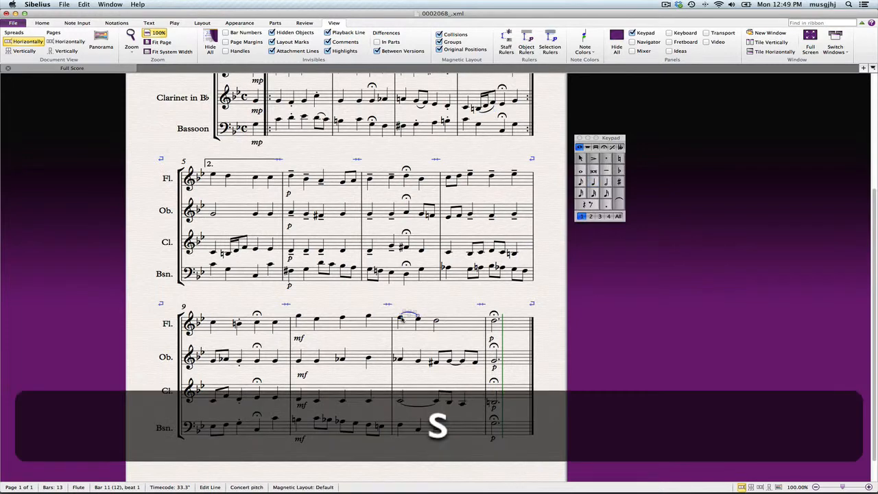
pyautogui.moveTo(474, 316); pyautogui.dragTo(490, 320)
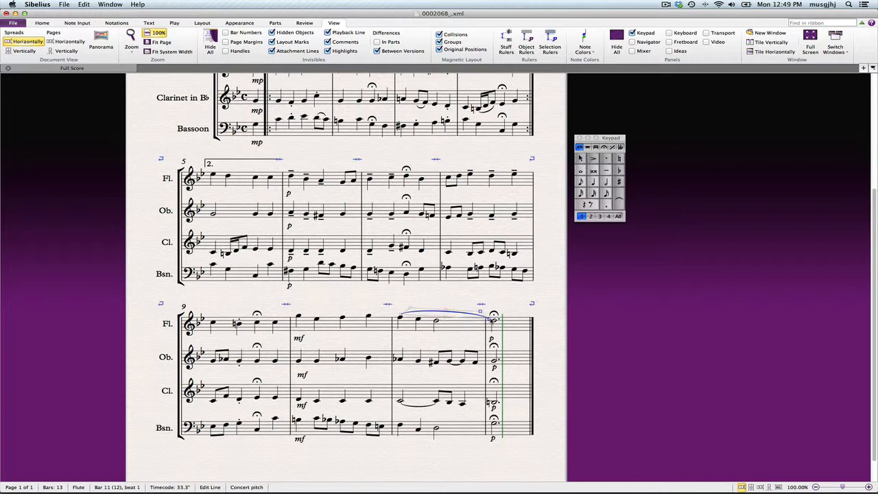
pyautogui.click(436, 336)
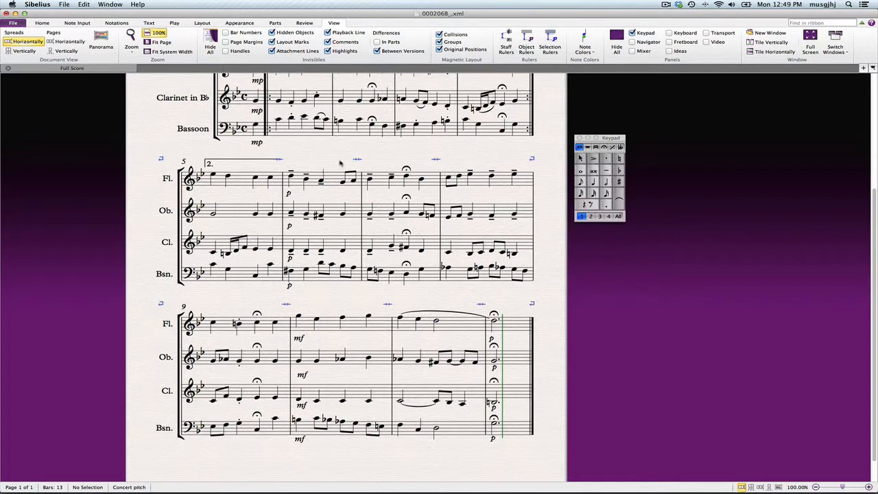
# Add a decrescendo hairpin below the flute across bar 11
pyautogui.click(402, 327)
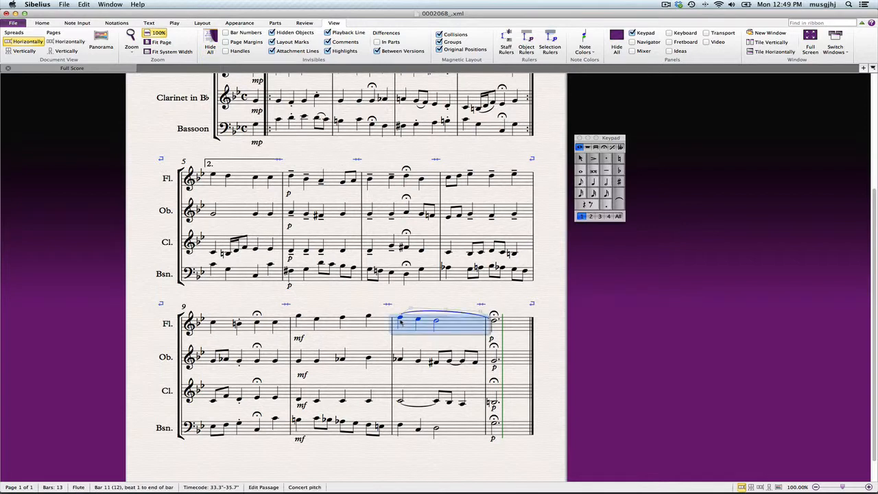
pyautogui.press('l')
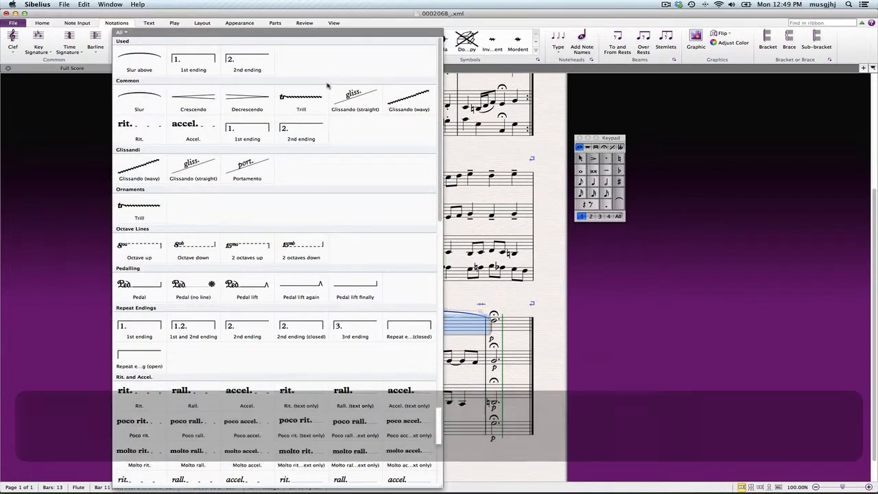
pyautogui.click(238, 102)
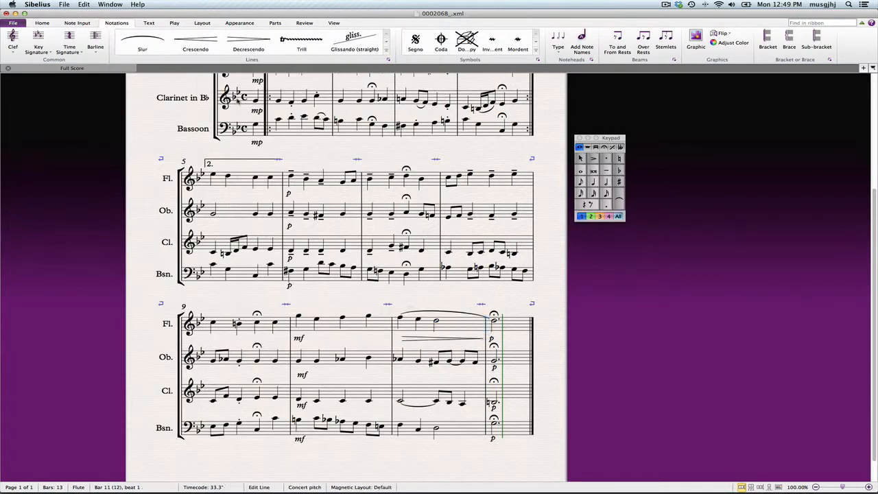
# Copy the decrescendo hairpin to the oboe, clarinet and bassoon in bar 11
pyautogui.click(440, 340)
pyautogui.press('alt')
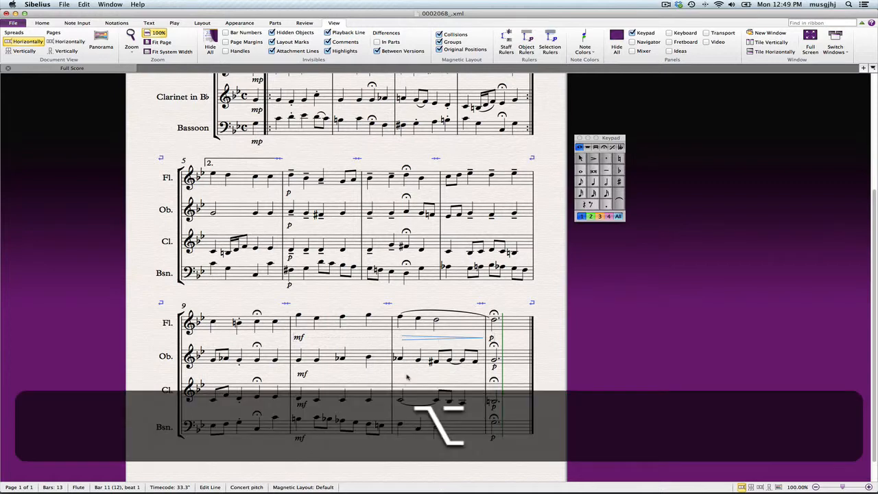
pyautogui.keyDown('alt'); pyautogui.click(403, 376); pyautogui.keyUp('alt')
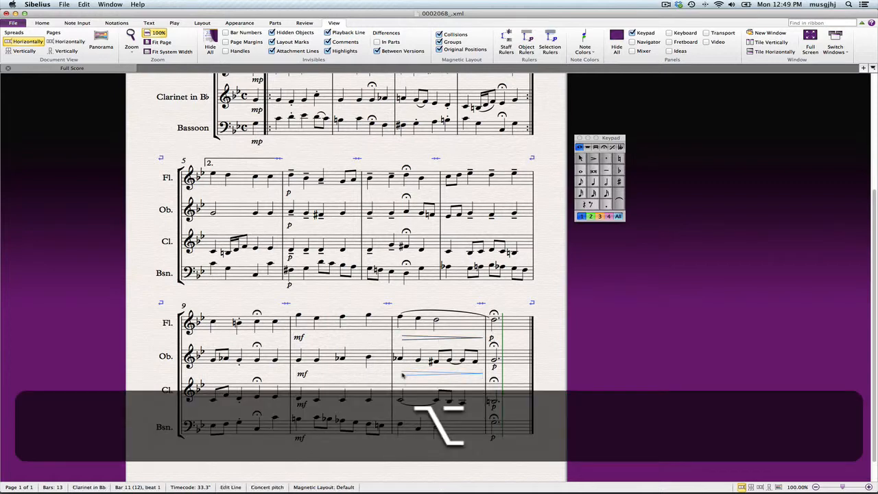
pyautogui.keyDown('alt'); pyautogui.click(404, 413); pyautogui.keyUp('alt')
pyautogui.keyDown('alt'); pyautogui.click(402, 443); pyautogui.keyUp('alt')
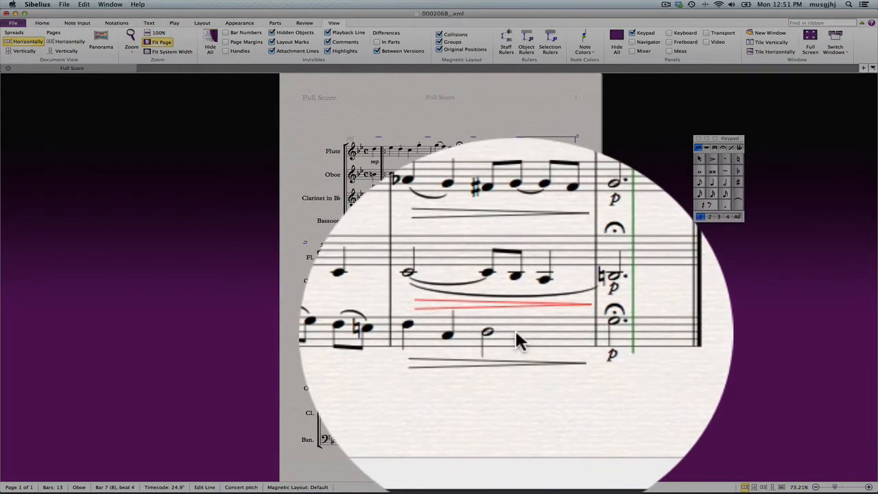
pyautogui.click(518, 442)
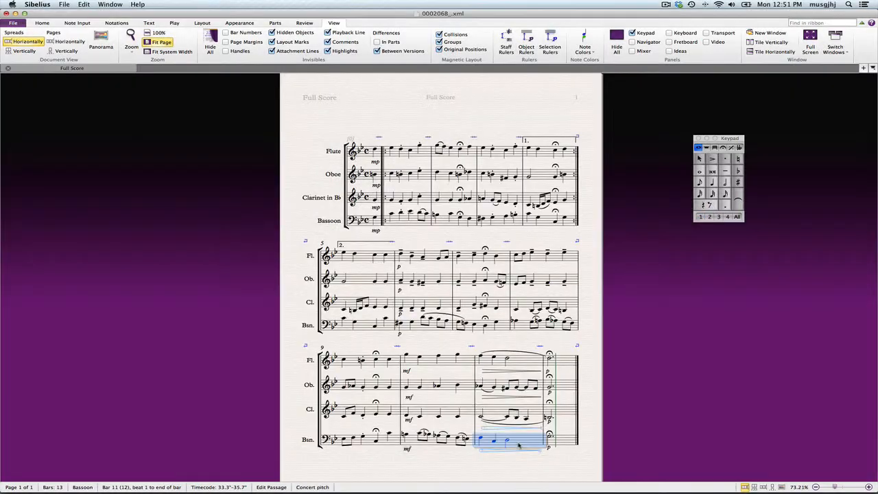
# Reduce the score's staff size to 6.7 mm
pyautogui.click(591, 431)
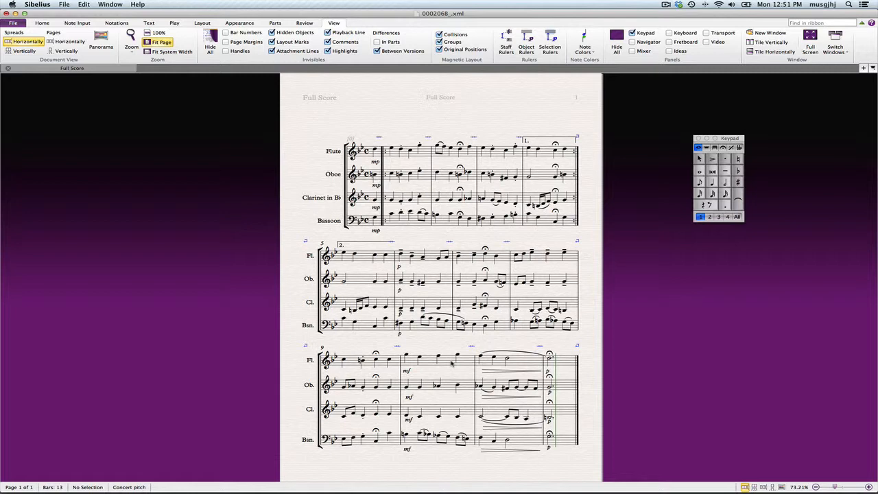
pyautogui.click(201, 24)
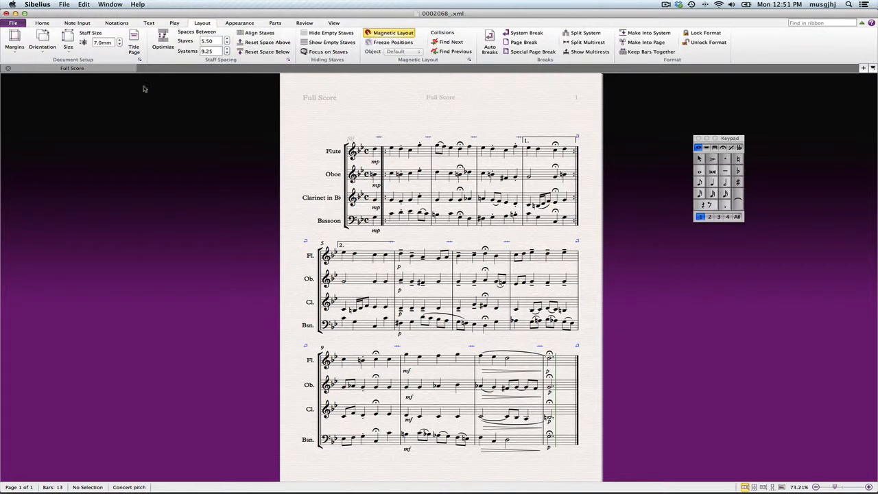
pyautogui.click(119, 46)
pyautogui.click(120, 46)
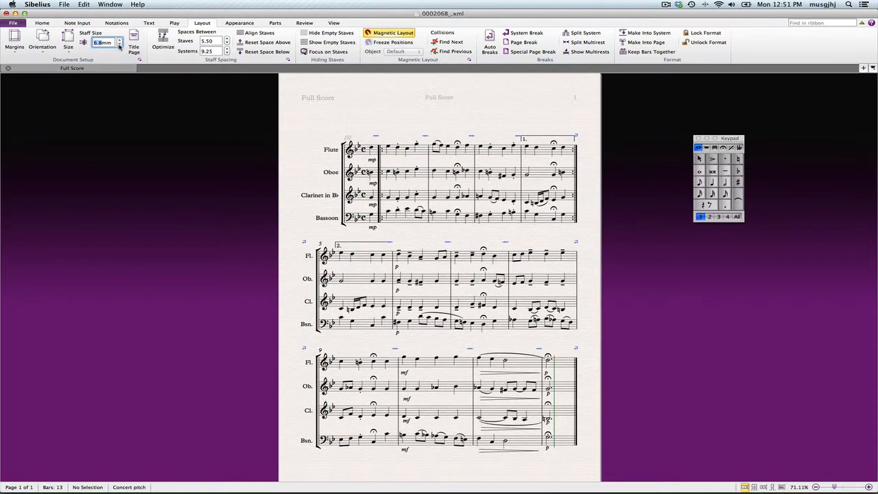
pyautogui.click(120, 46)
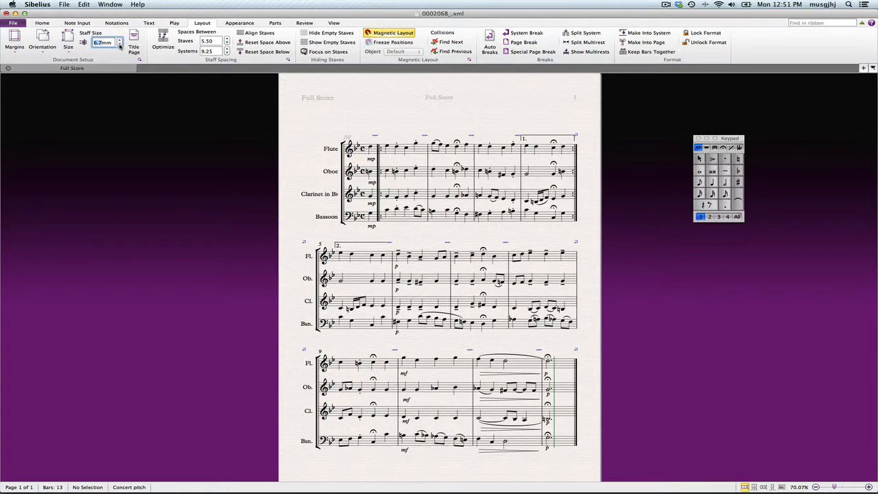
# Add the title text "Tutorial 3" centred at the top of the first page
pyautogui.click(150, 24)
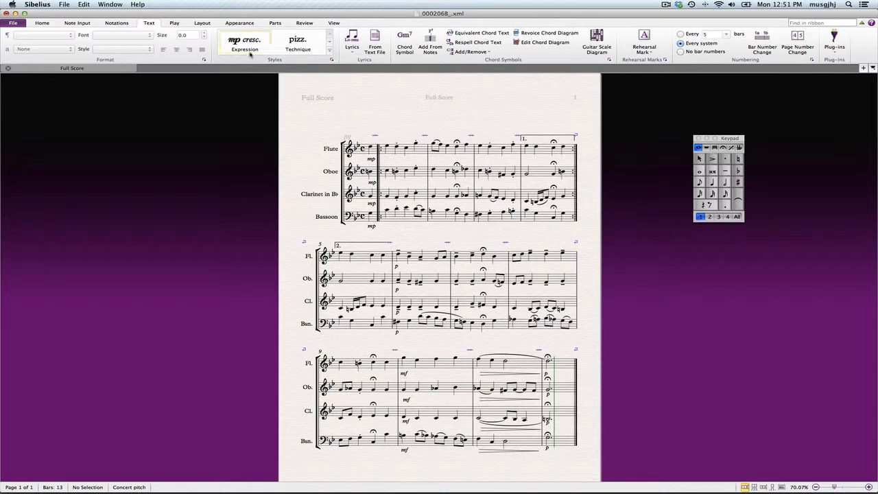
pyautogui.click(330, 50)
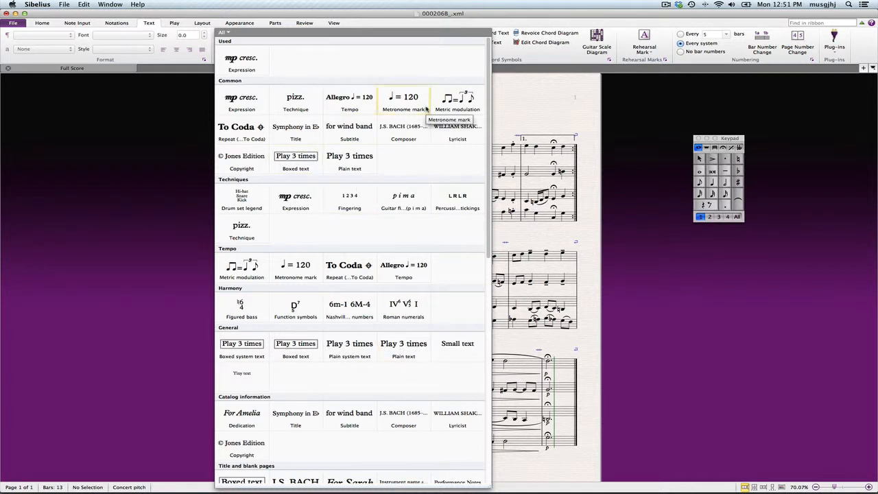
pyautogui.click(318, 126)
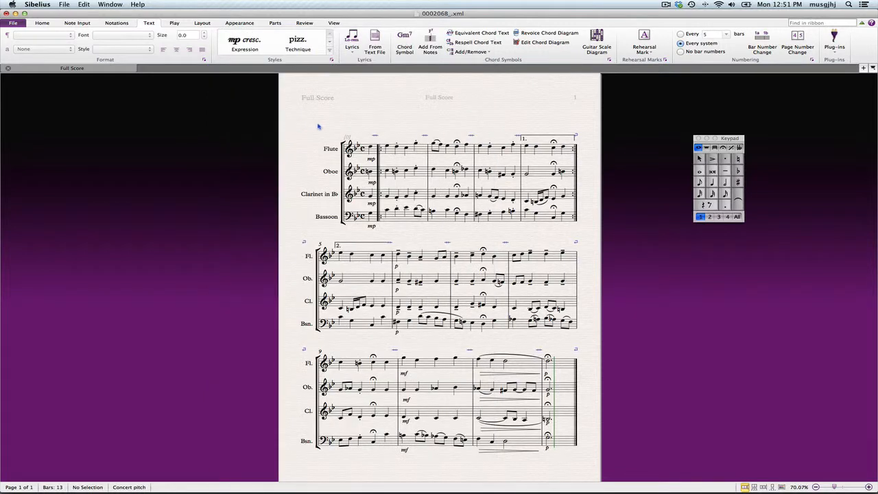
pyautogui.click(433, 103)
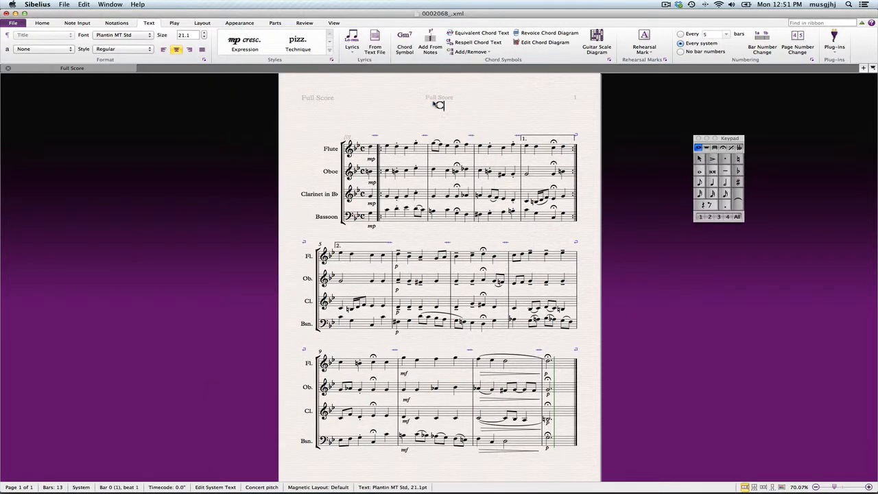
pyautogui.write('Tutorial 3')
pyautogui.click(519, 118)
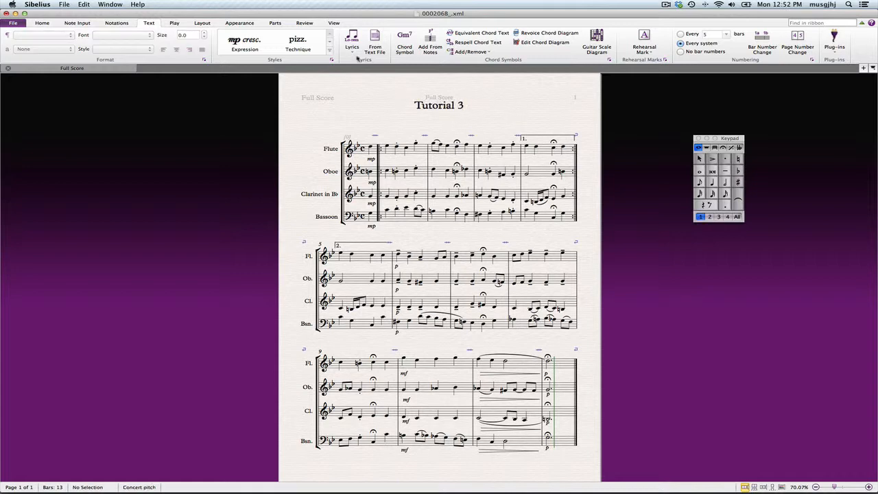
# Add composer text "J.S. Bach" at the top right above the first system
pyautogui.click(330, 53)
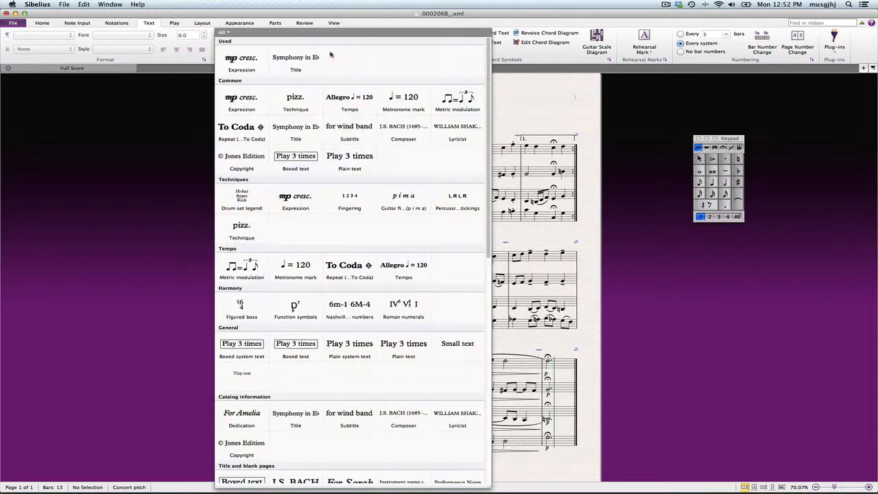
pyautogui.click(404, 134)
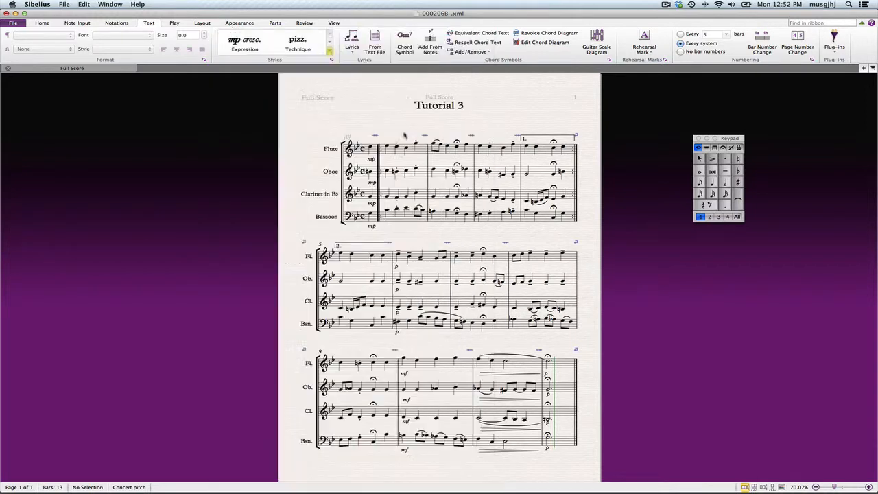
pyautogui.click(539, 117)
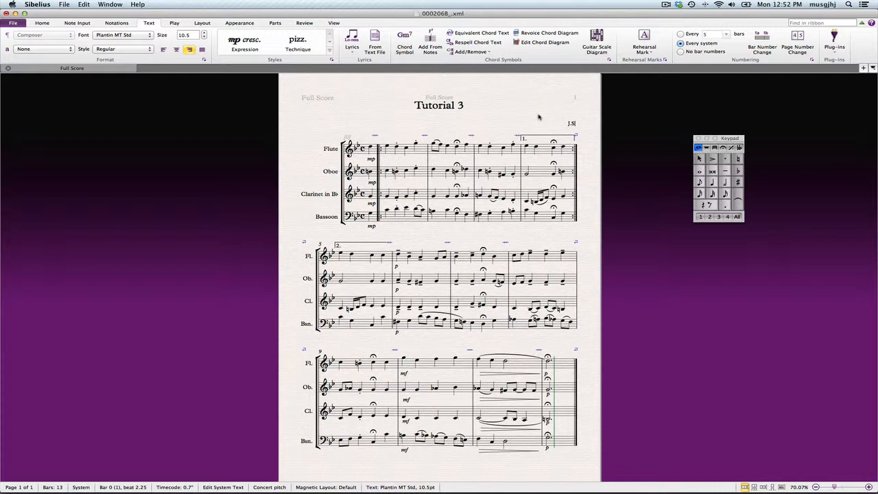
pyautogui.write('J.S. Bach')
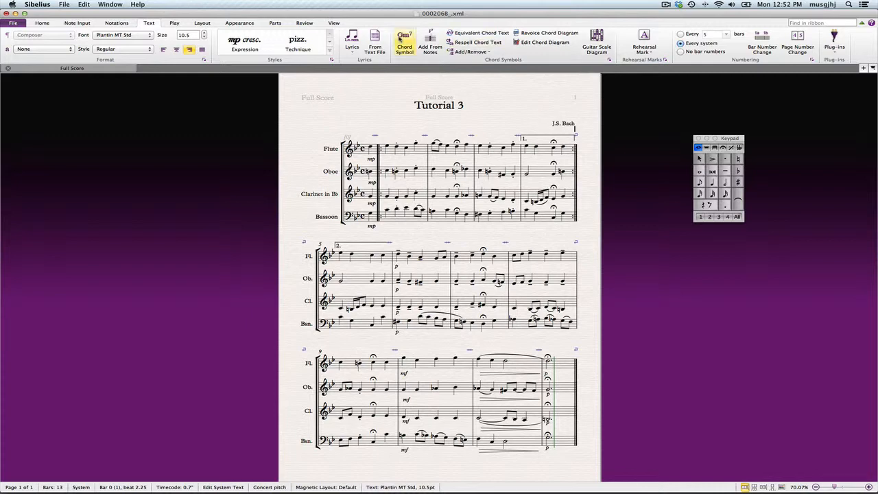
# Add a second composer-style line below it reading "Arr." followed by the arranger's name
pyautogui.click(329, 52)
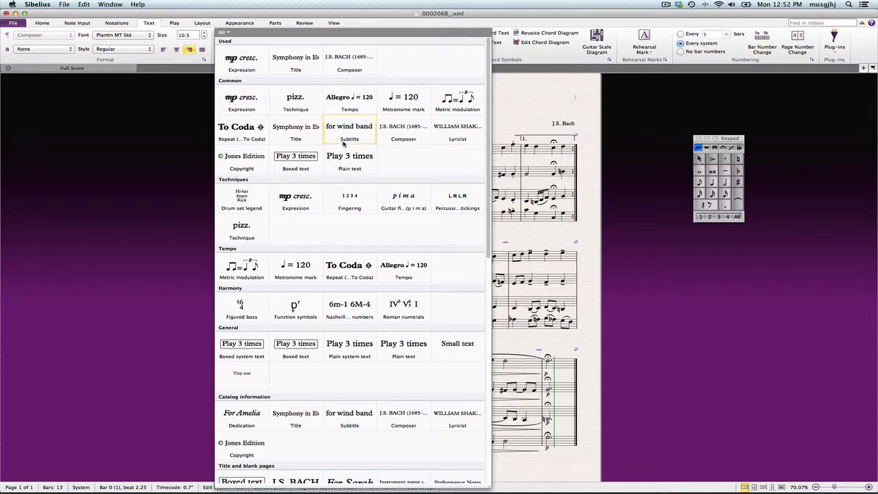
pyautogui.click(403, 133)
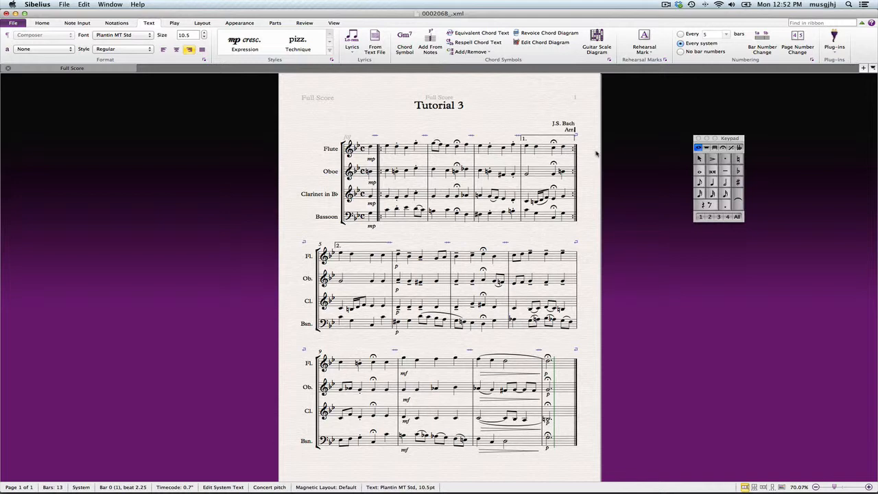
pyautogui.write('G. Hen')
pyautogui.click(520, 98)
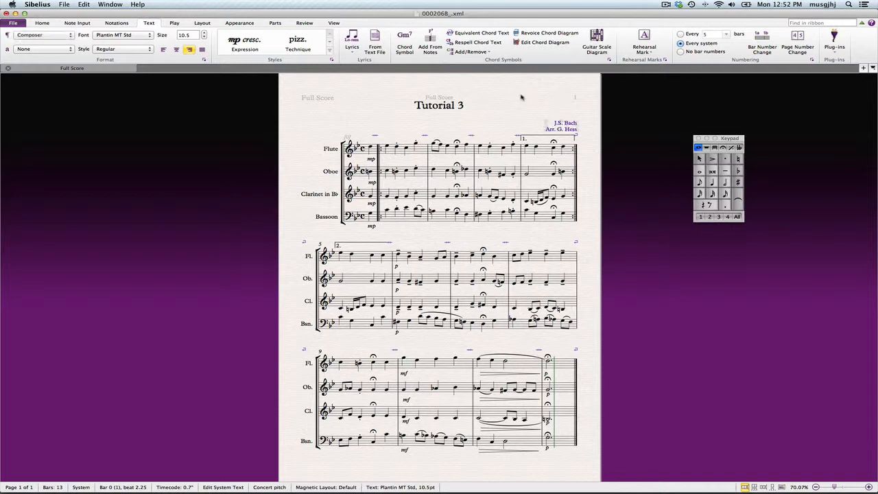